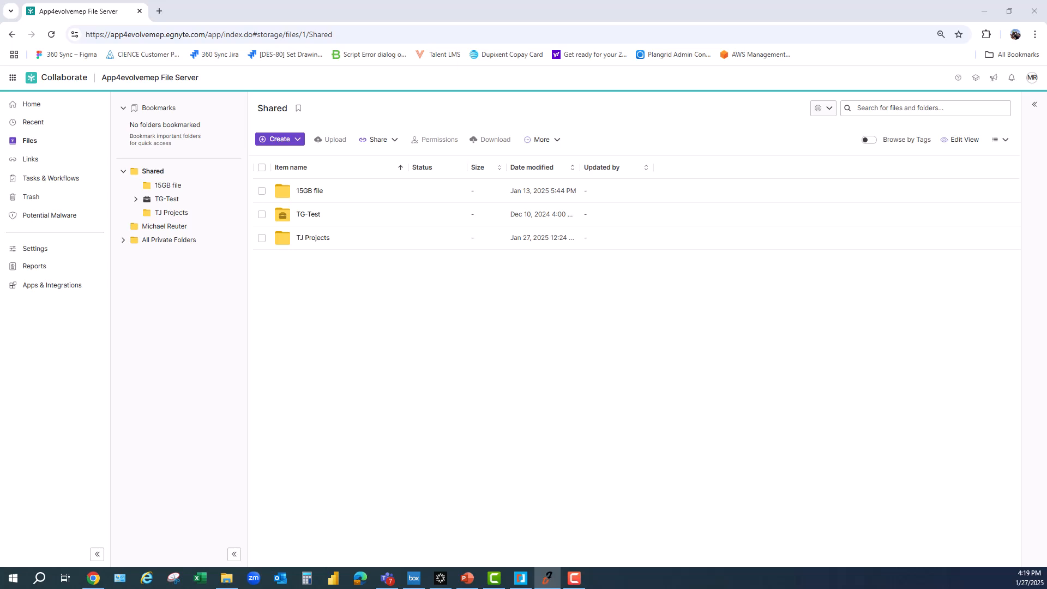
# - Select the app4evolvemep subdomain in Egnyte's web address, then minimize the browser
pyautogui.click(161, 35)
pyautogui.moveTo(162, 35); pyautogui.dragTo(109, 34)
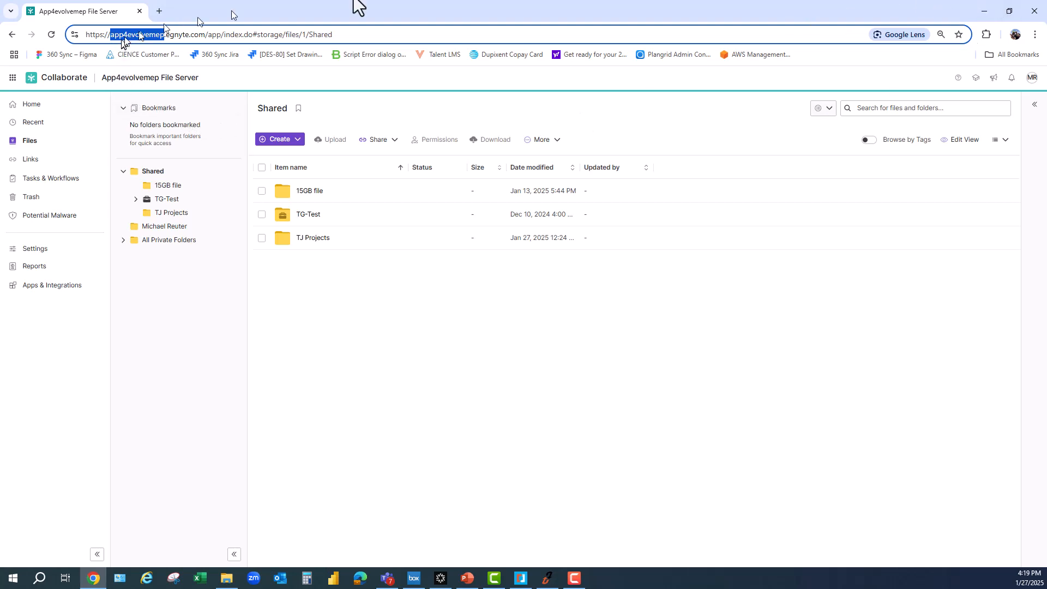
pyautogui.click(979, 7)
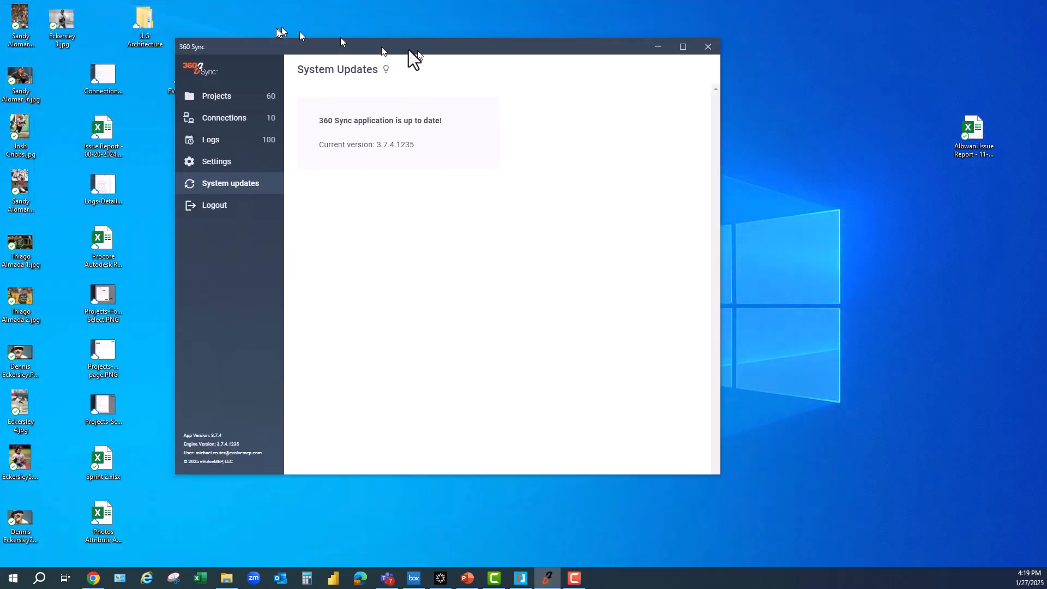
# - Start a new connection in 360 Sync with Egnyte as the data source
pyautogui.moveTo(411, 54); pyautogui.dragTo(527, 65)
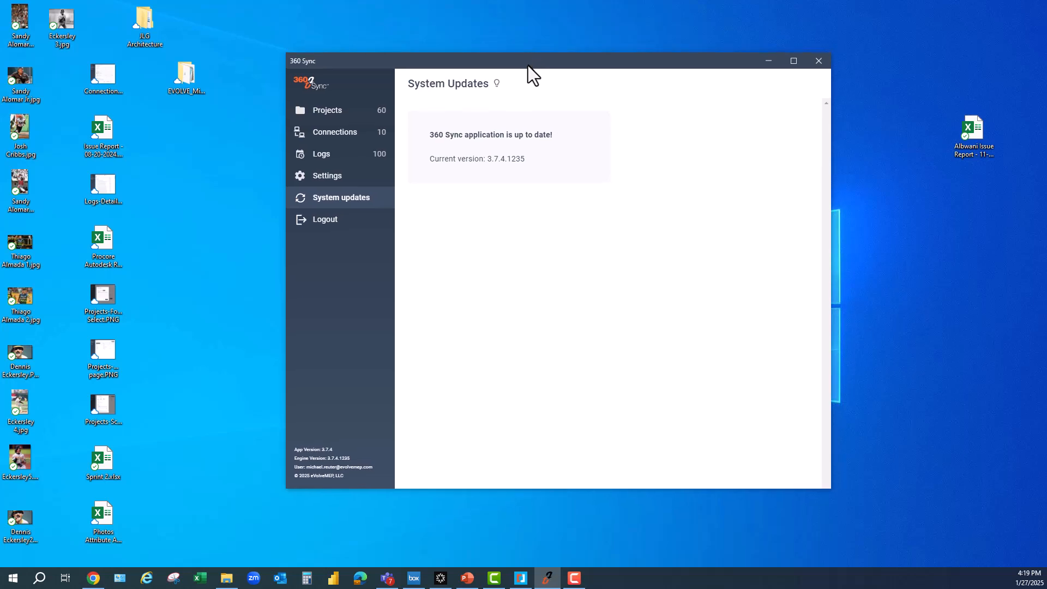
pyautogui.click(338, 133)
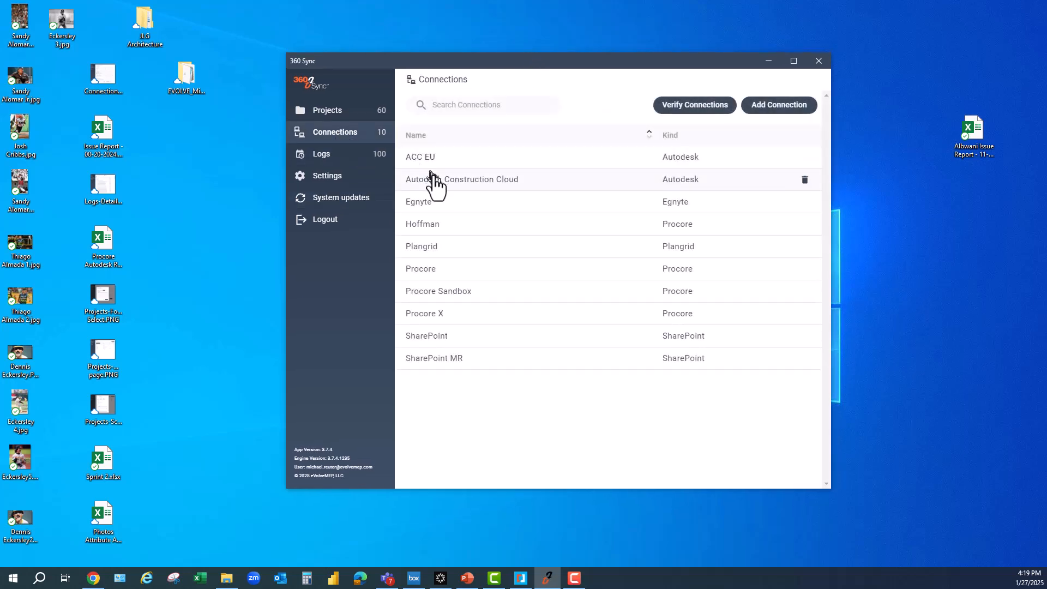
pyautogui.click(773, 113)
pyautogui.click(535, 188)
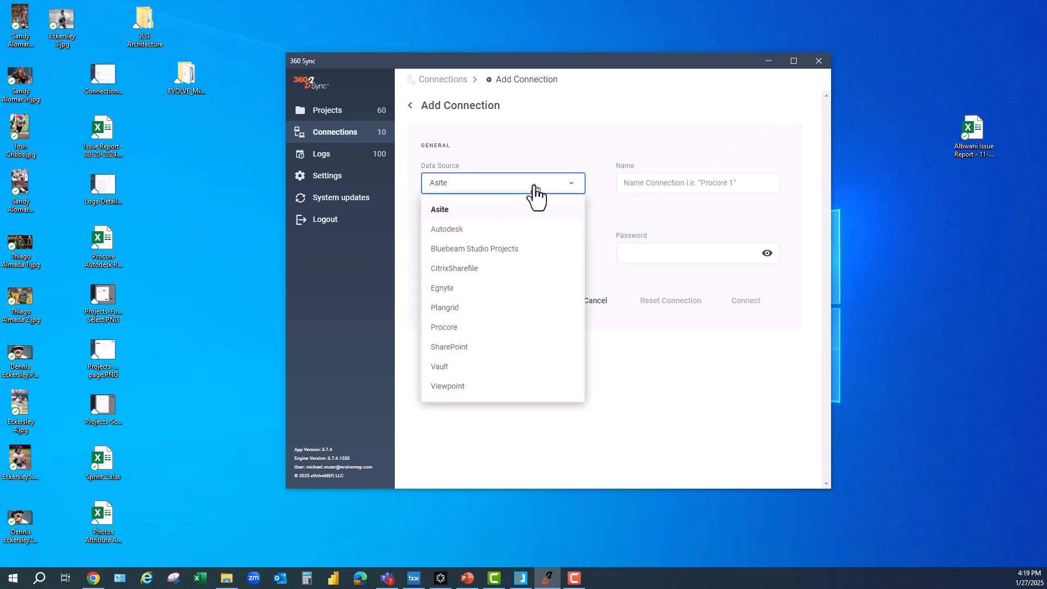
pyautogui.click(463, 290)
# - Name the connection 'Egnyte Connection' and enter the account's admin username
pyautogui.click(679, 183)
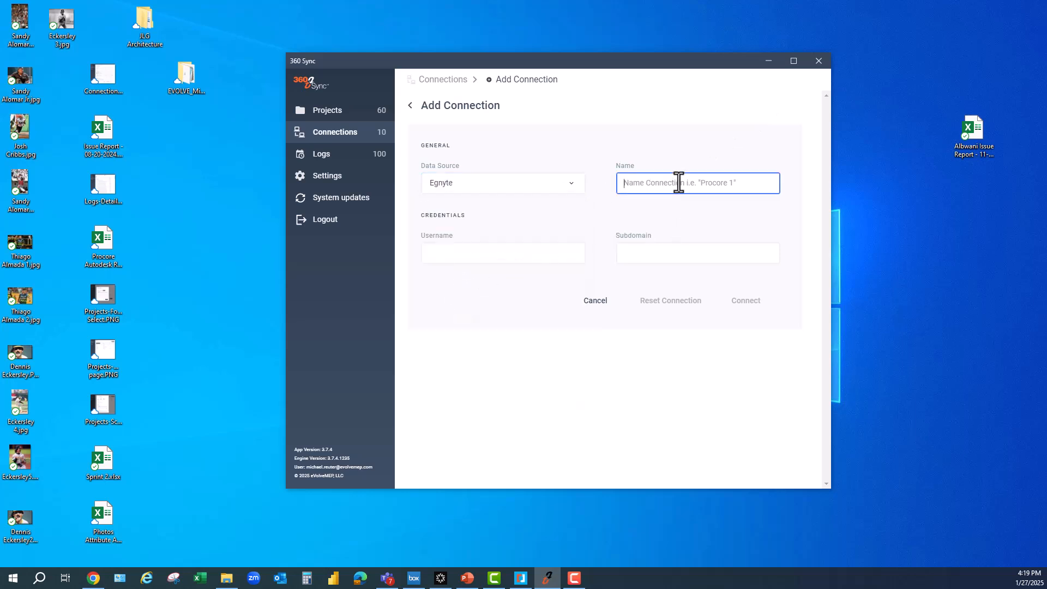
pyautogui.write('Egnu')
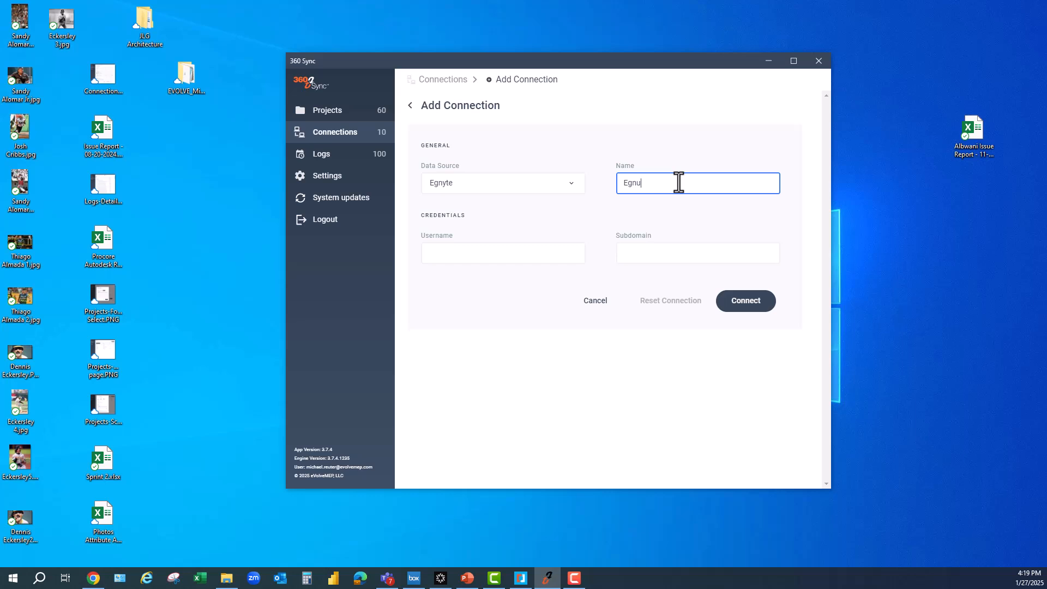
pyautogui.write('ye Connection')
pyautogui.click(527, 256)
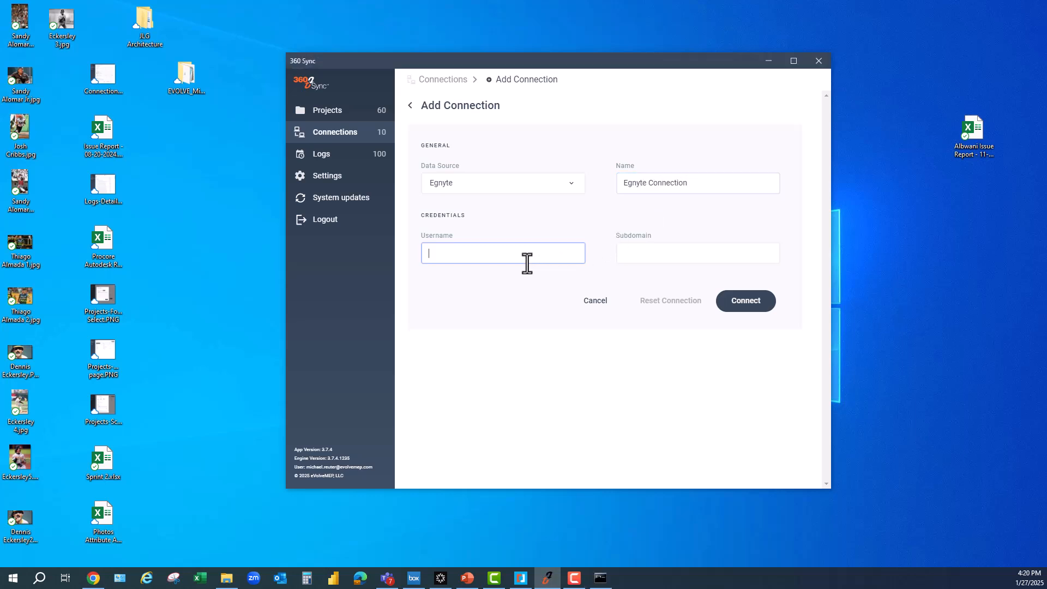
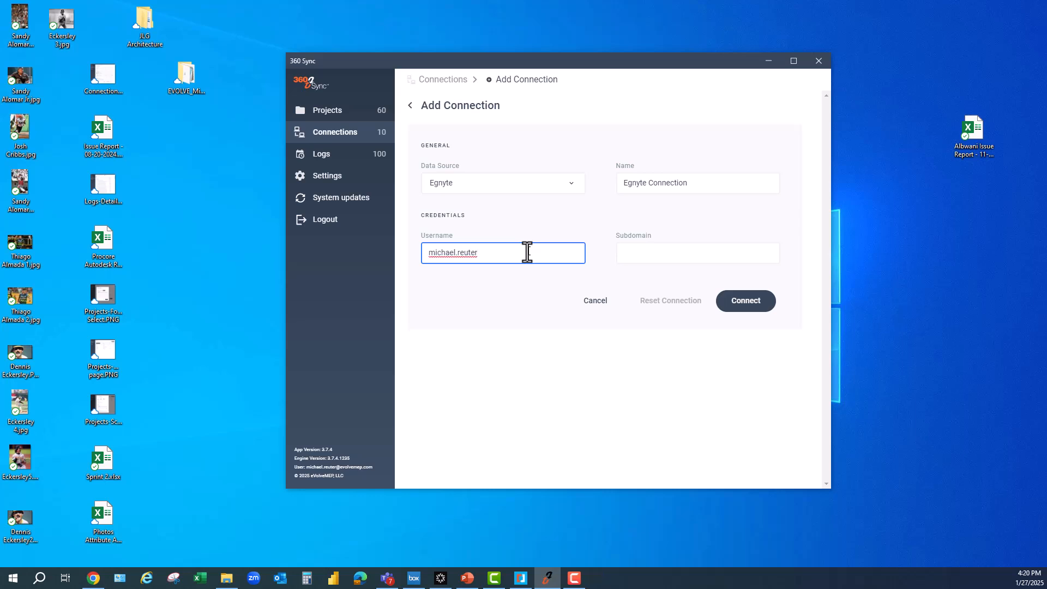
pyautogui.press('Tab')
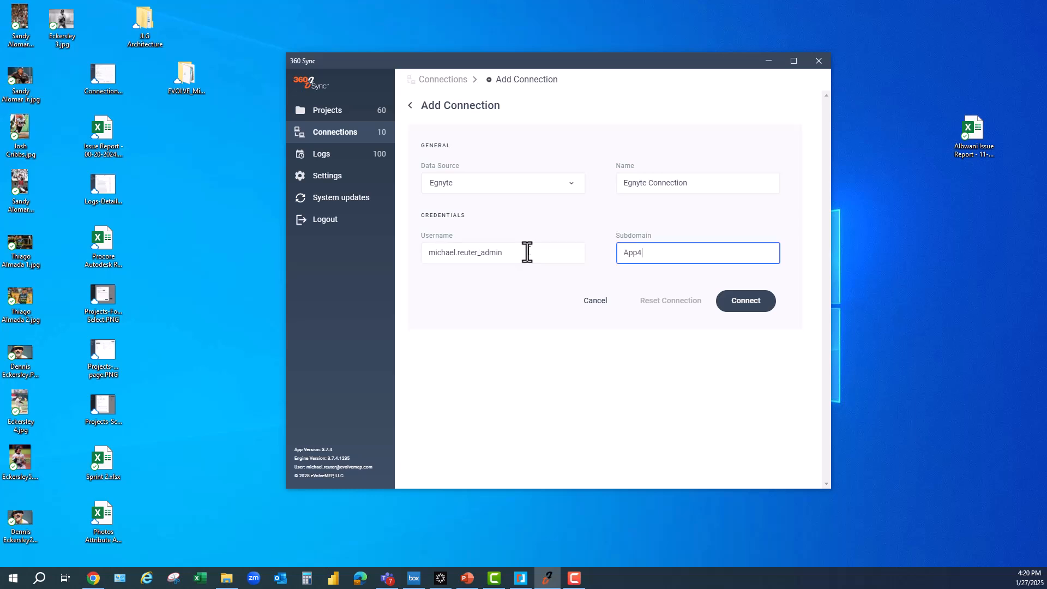
# - Connect with subdomain App4evolvemep, confirm Egnyte Connection is listed, then go to Projects
pyautogui.write('App4evolvemep')
pyautogui.click(753, 306)
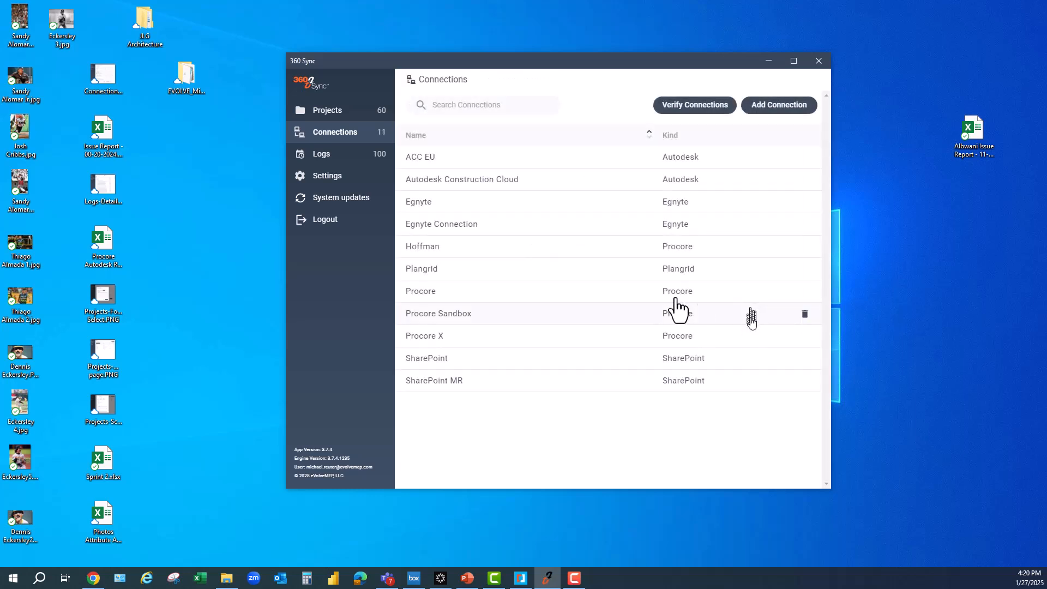
pyautogui.click(487, 234)
pyautogui.click(596, 302)
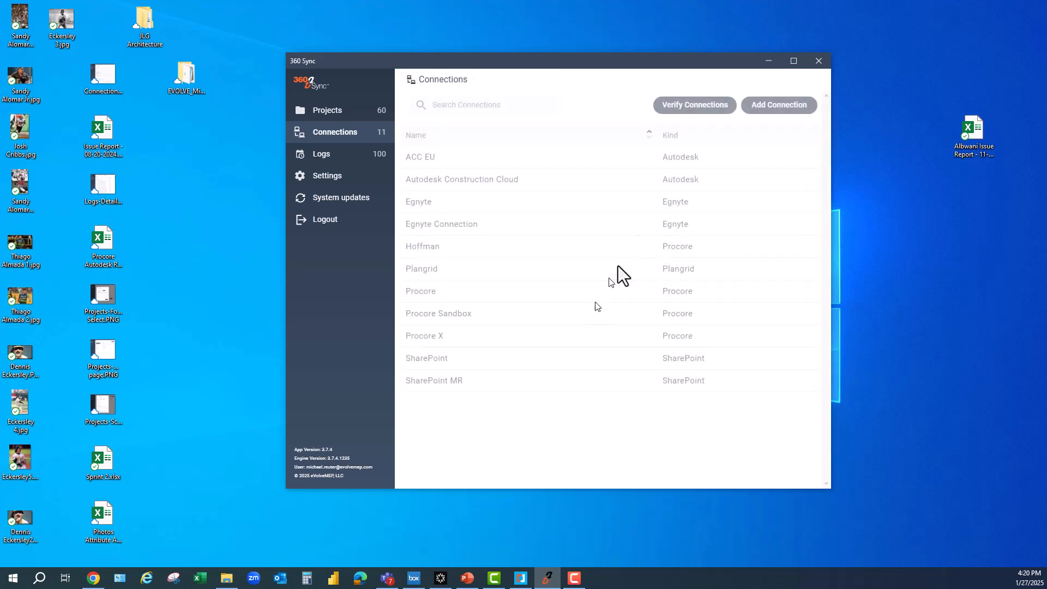
pyautogui.click(336, 112)
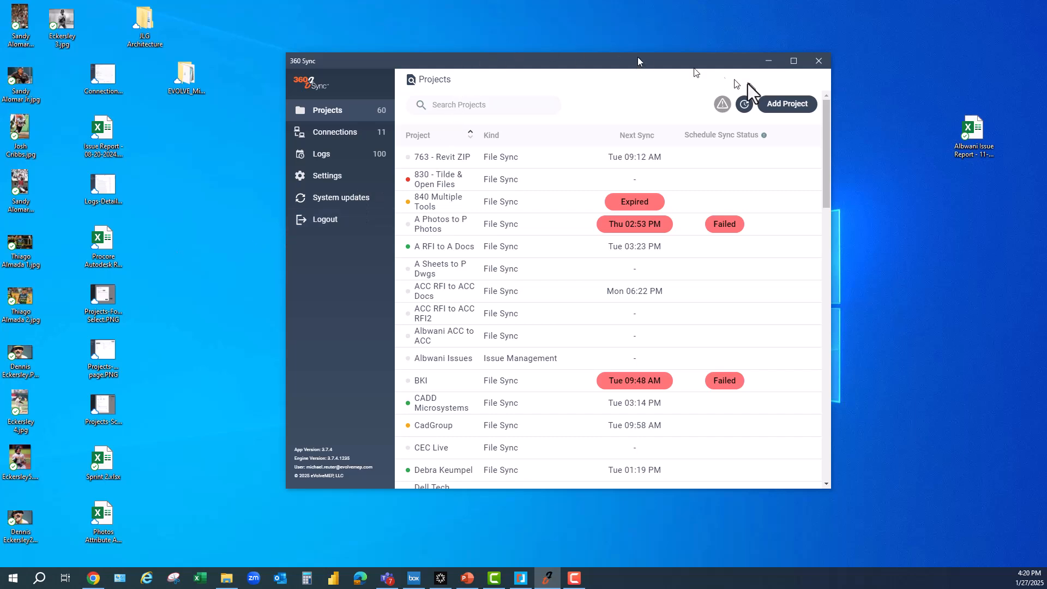
# - Create a new project named 'Egnyte Demo'
pyautogui.click(776, 106)
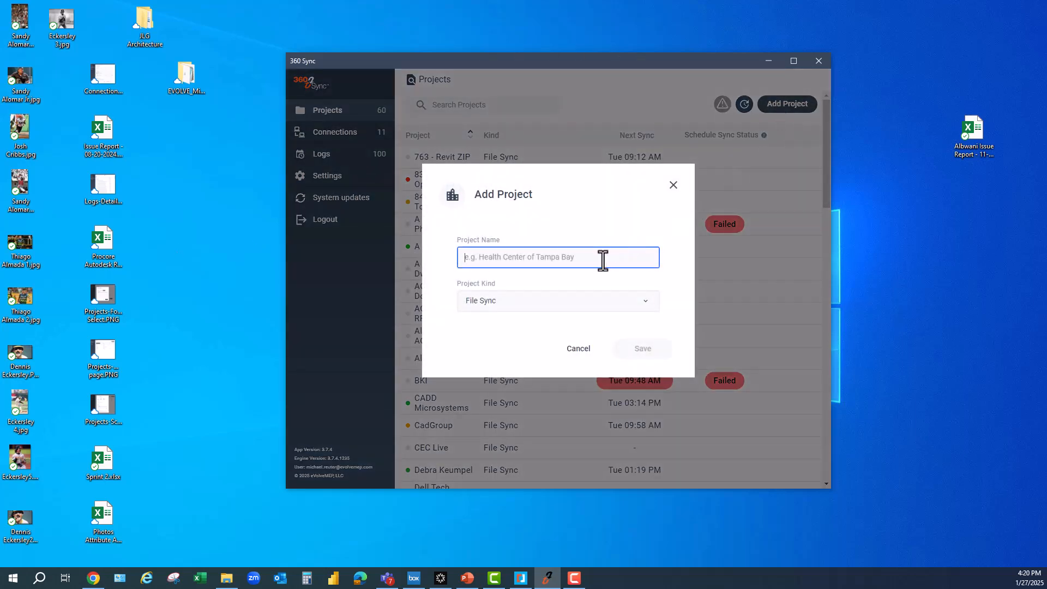
pyautogui.write('Egn')
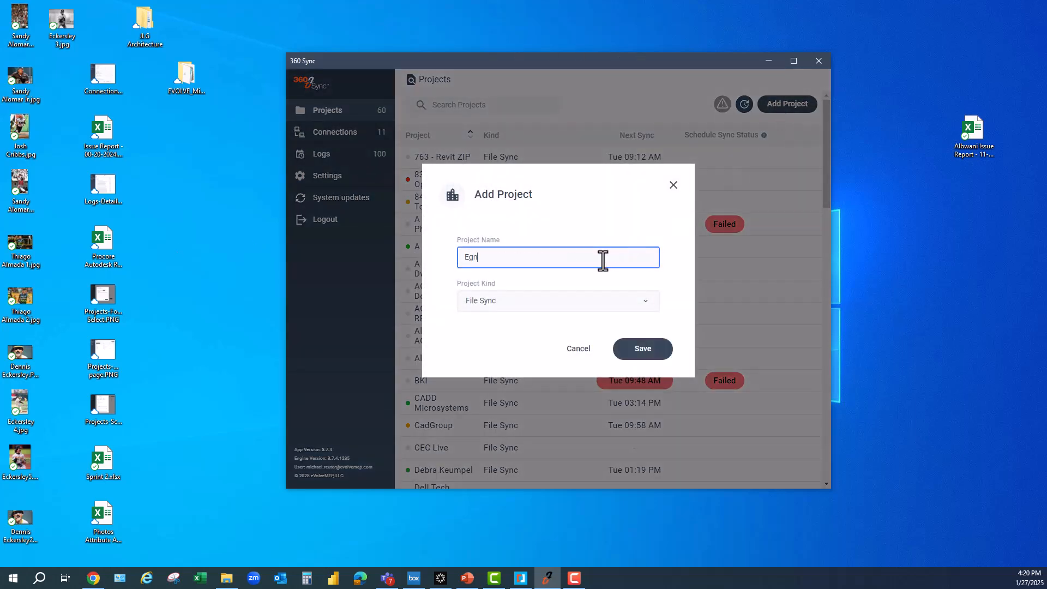
pyautogui.write('yte Demo')
pyautogui.press('Return')
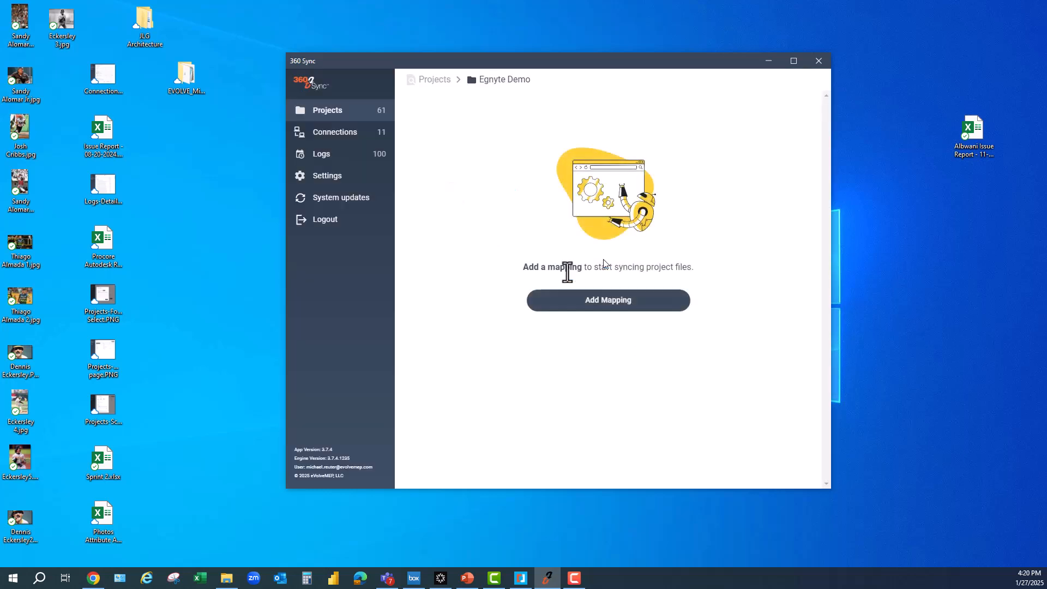
# - Add a mapping with Autodesk Construction Cloud as source and Egnyte as destination
pyautogui.click(585, 267)
pyautogui.click(507, 224)
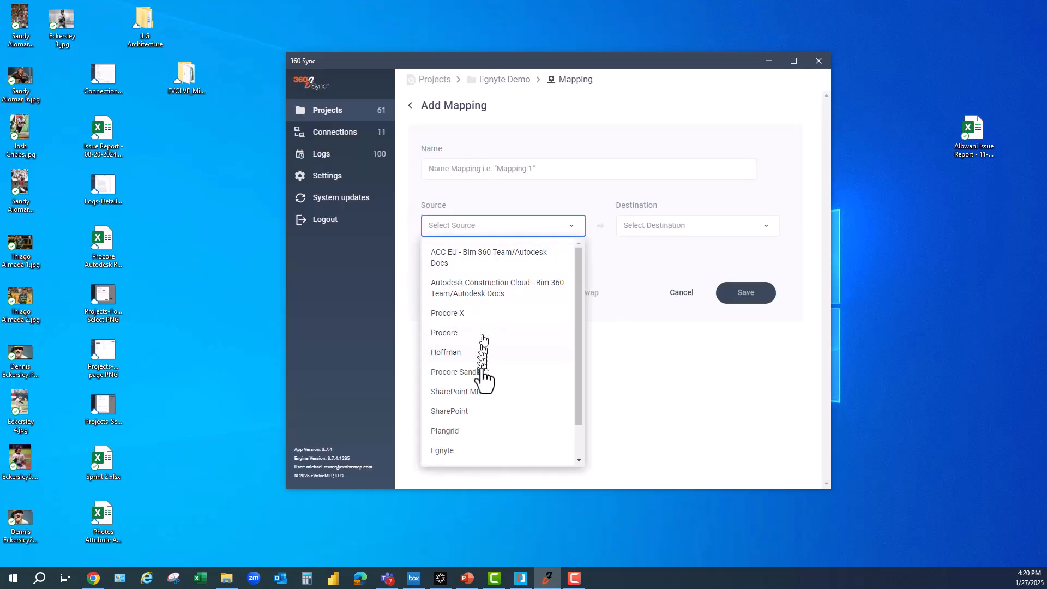
pyautogui.click(465, 294)
pyautogui.click(675, 231)
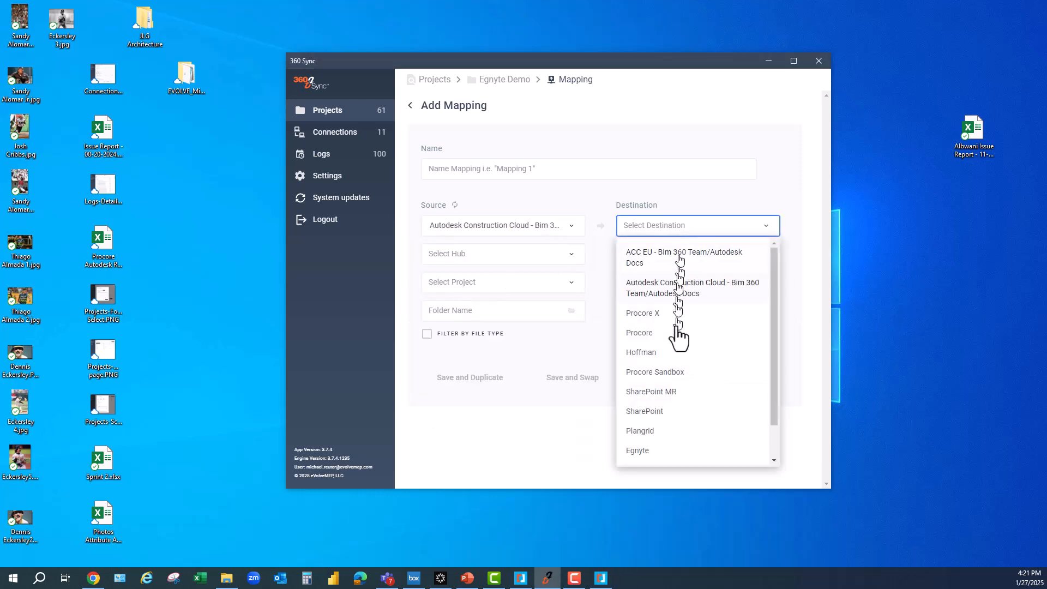
pyautogui.click(643, 449)
pyautogui.click(440, 224)
pyautogui.click(645, 233)
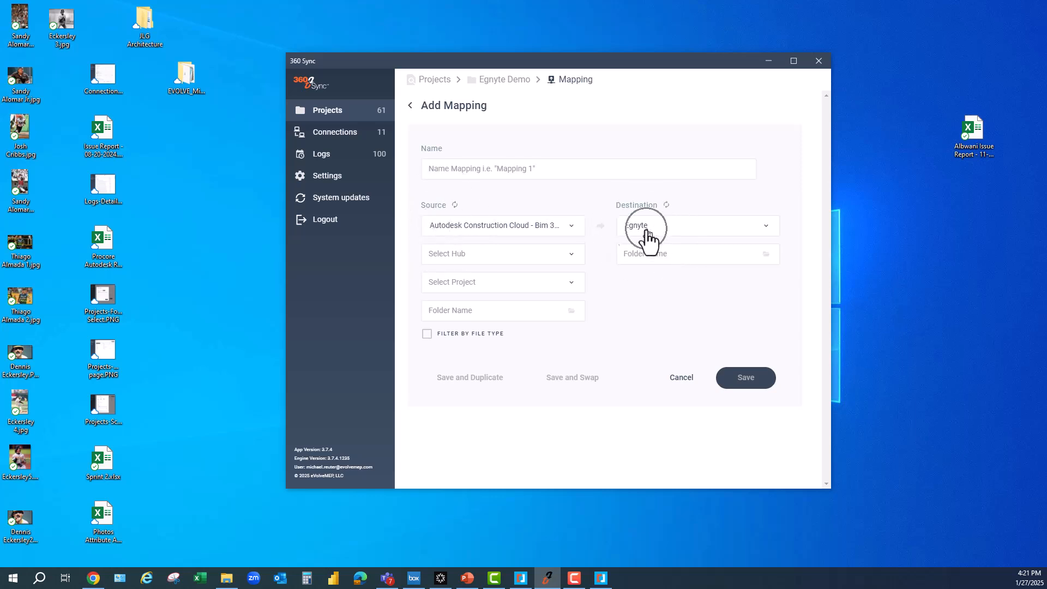
# - Set the source hub to (Docs) eVolve MEP and project to eVolve PM Testing
pyautogui.click(517, 254)
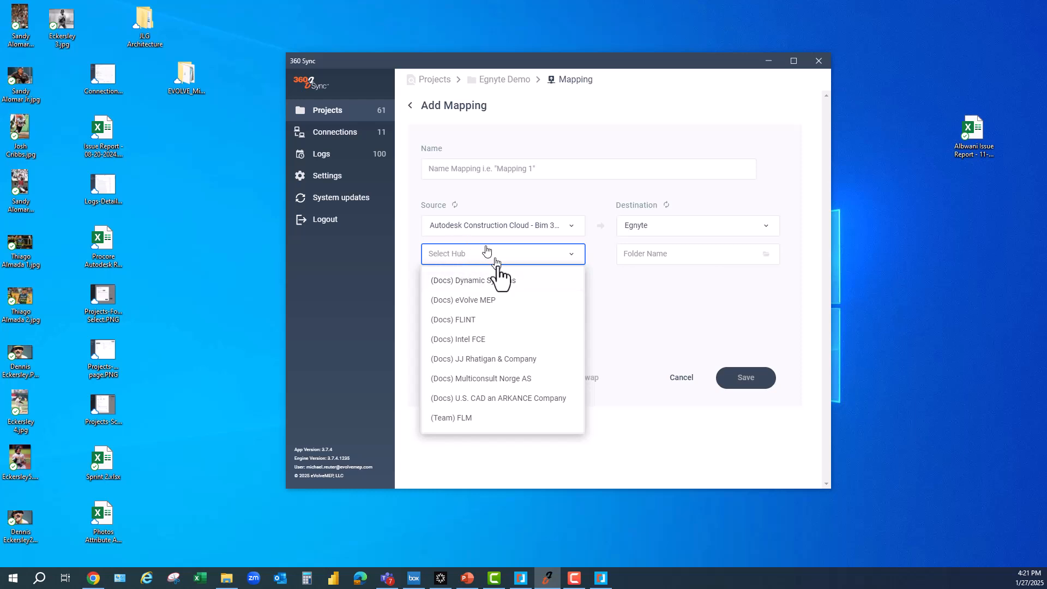
pyautogui.click(479, 306)
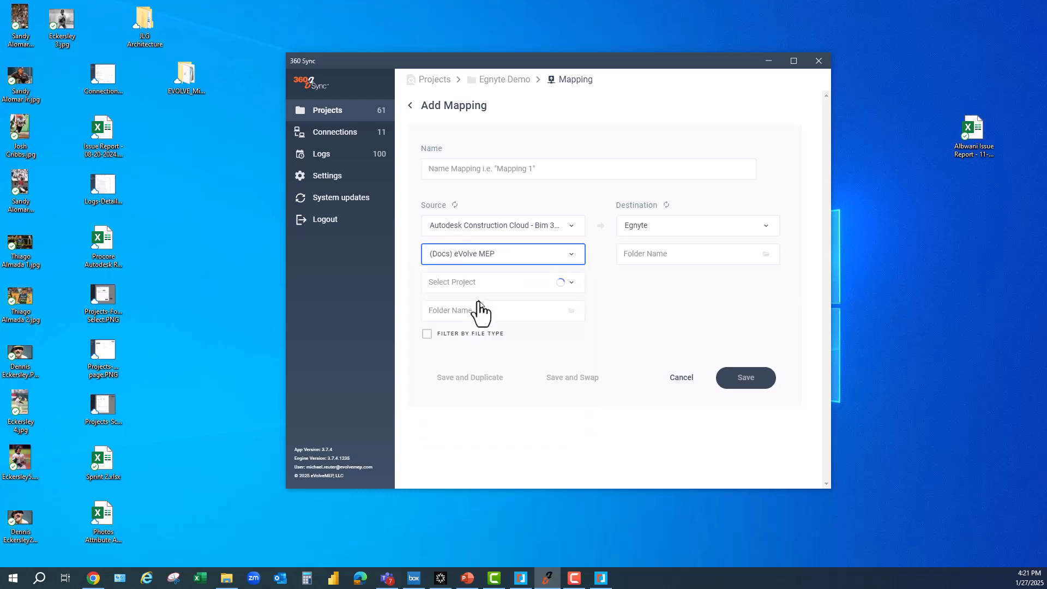
pyautogui.click(499, 283)
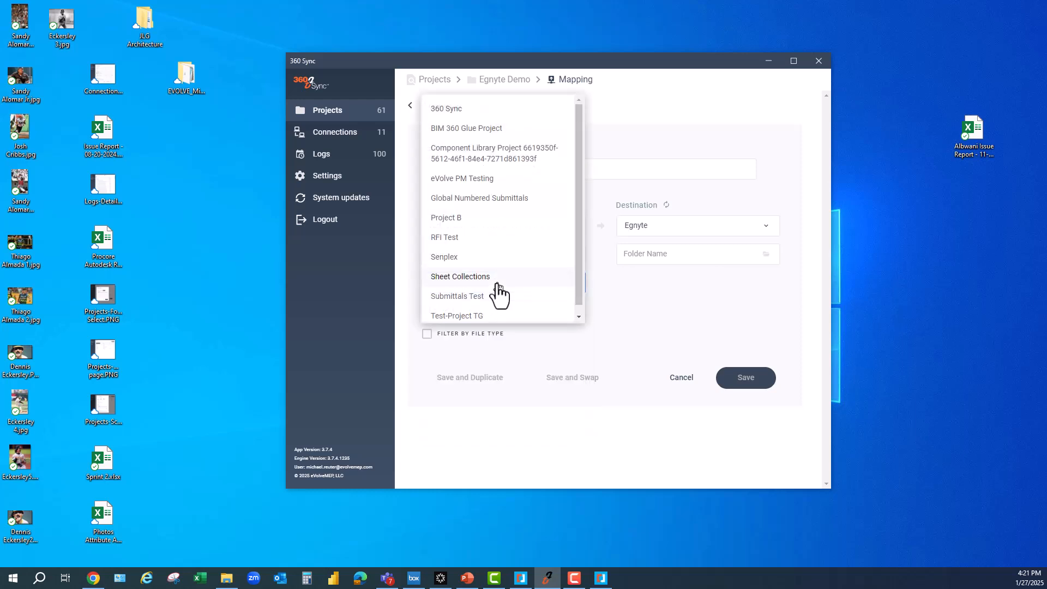
pyautogui.click(483, 181)
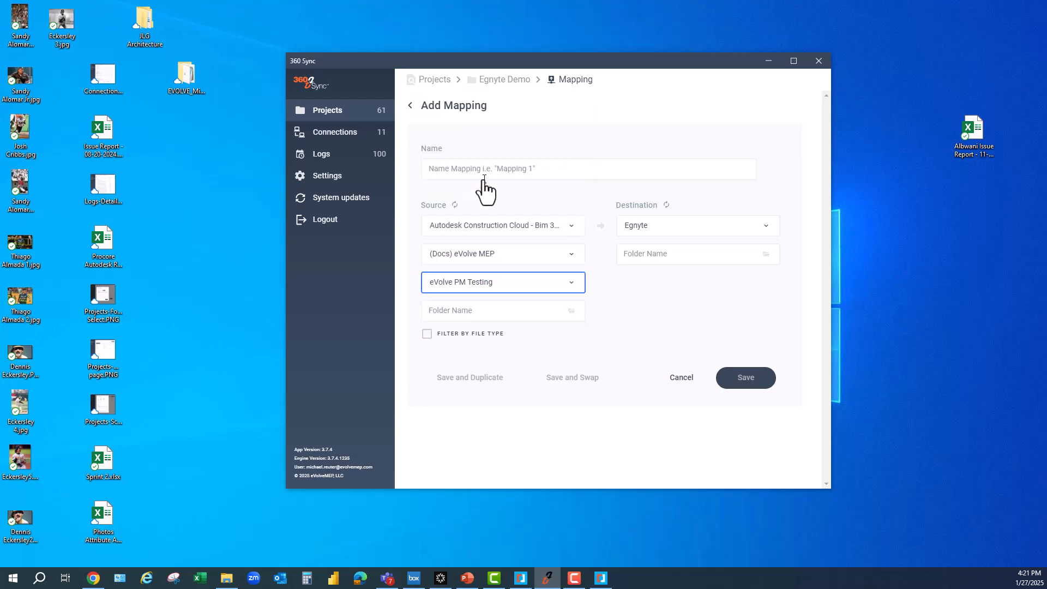
pyautogui.click(573, 311)
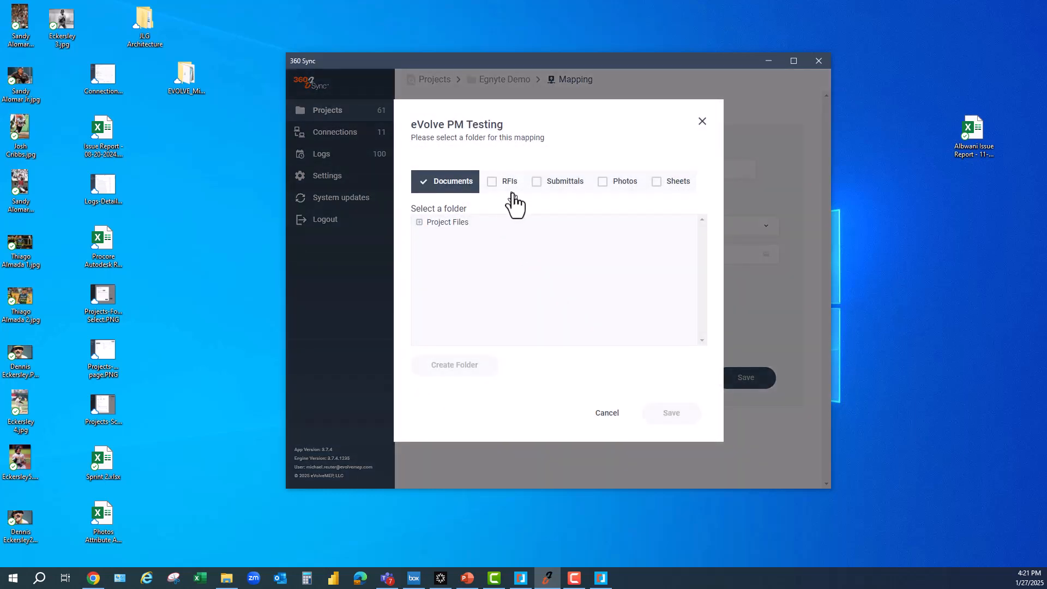
# - Switch the mapping's source content from Documents to RFIs and save
pyautogui.click(499, 186)
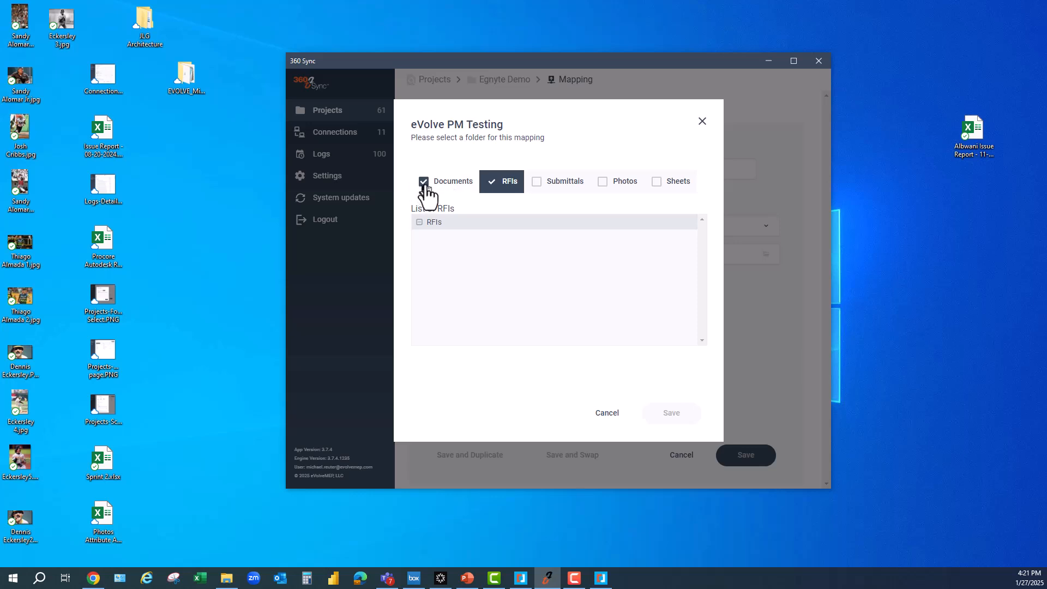
pyautogui.click(457, 188)
pyautogui.click(505, 190)
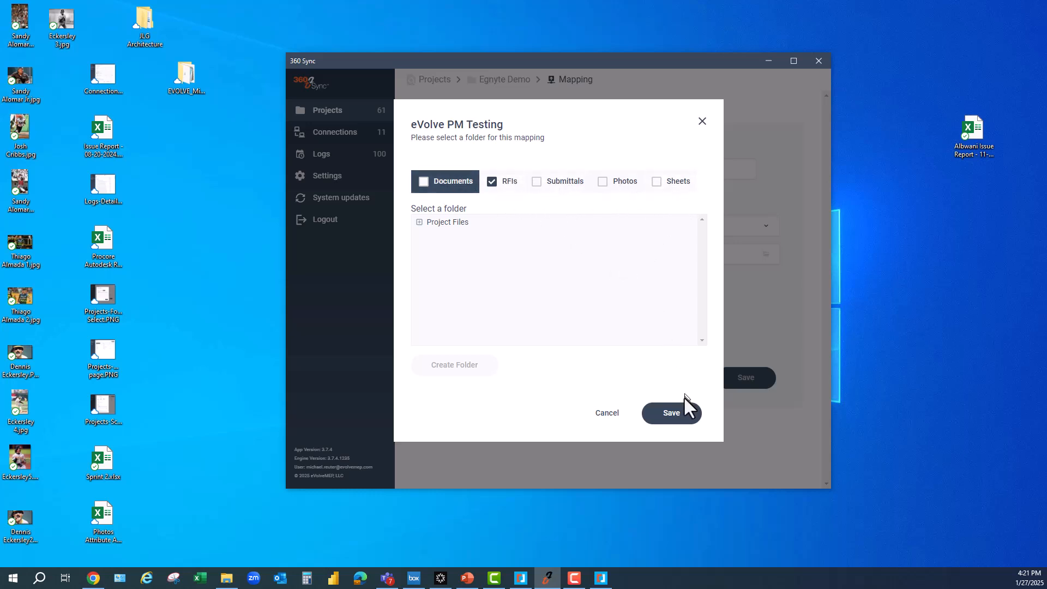
pyautogui.click(683, 419)
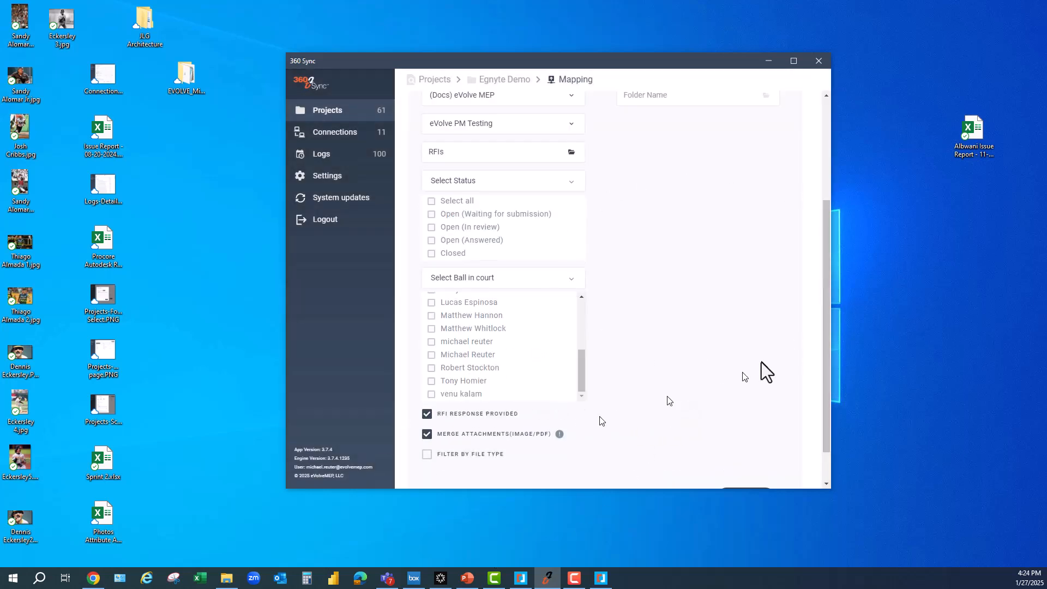
# - Create an 'Egnyte RFIs' folder under Shared and set it as the destination folder
pyautogui.moveTo(826, 377); pyautogui.dragTo(827, 237)
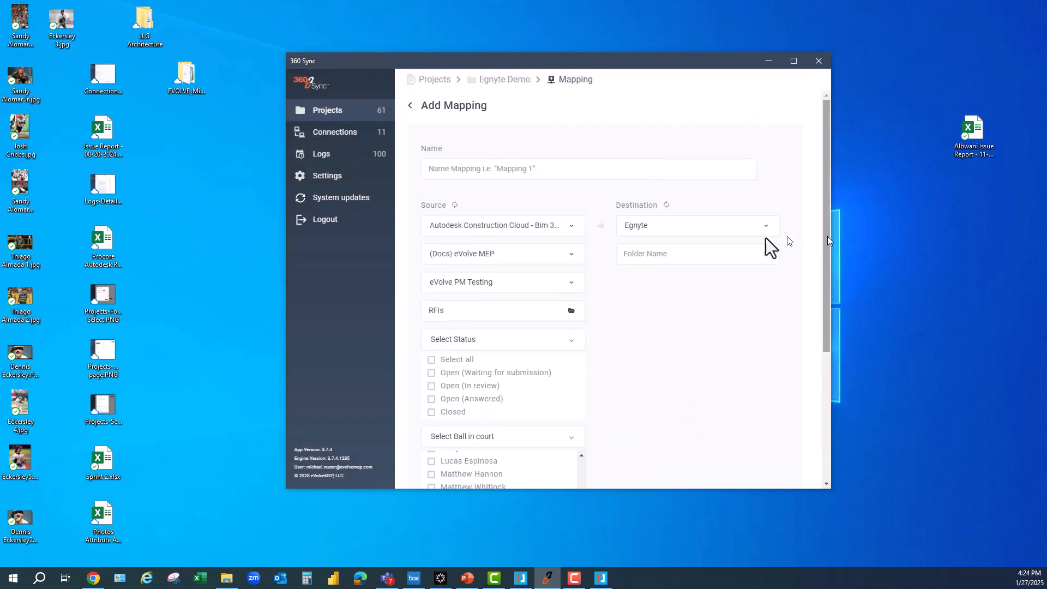
pyautogui.click(707, 257)
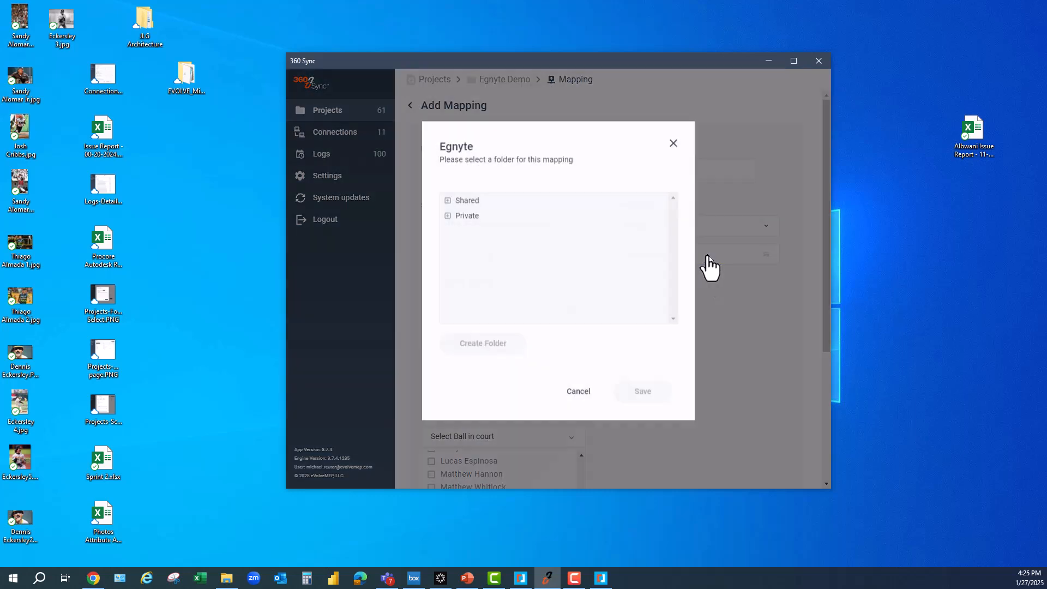
pyautogui.click(447, 203)
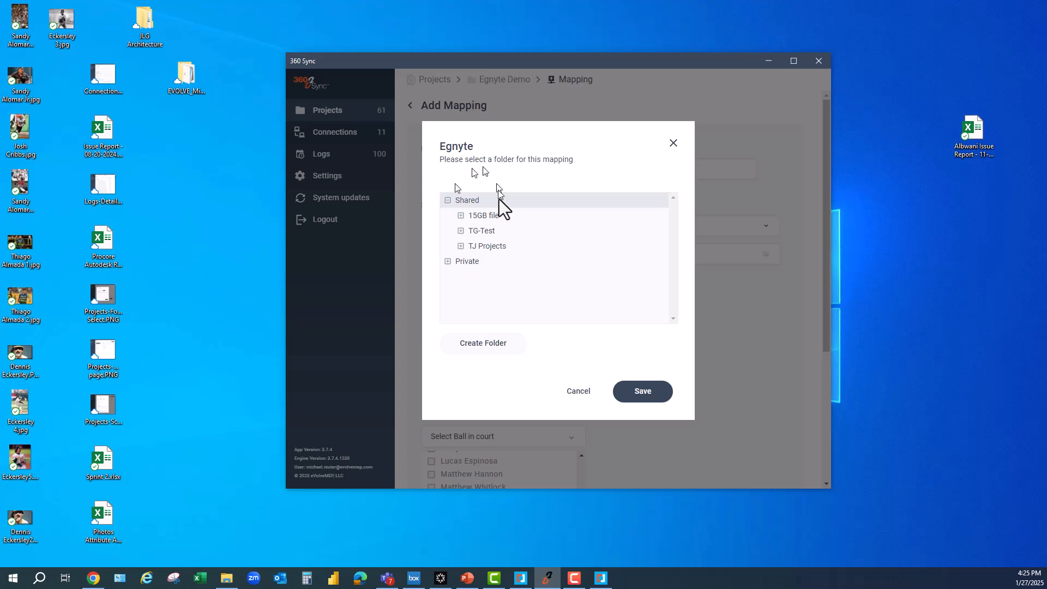
pyautogui.click(482, 344)
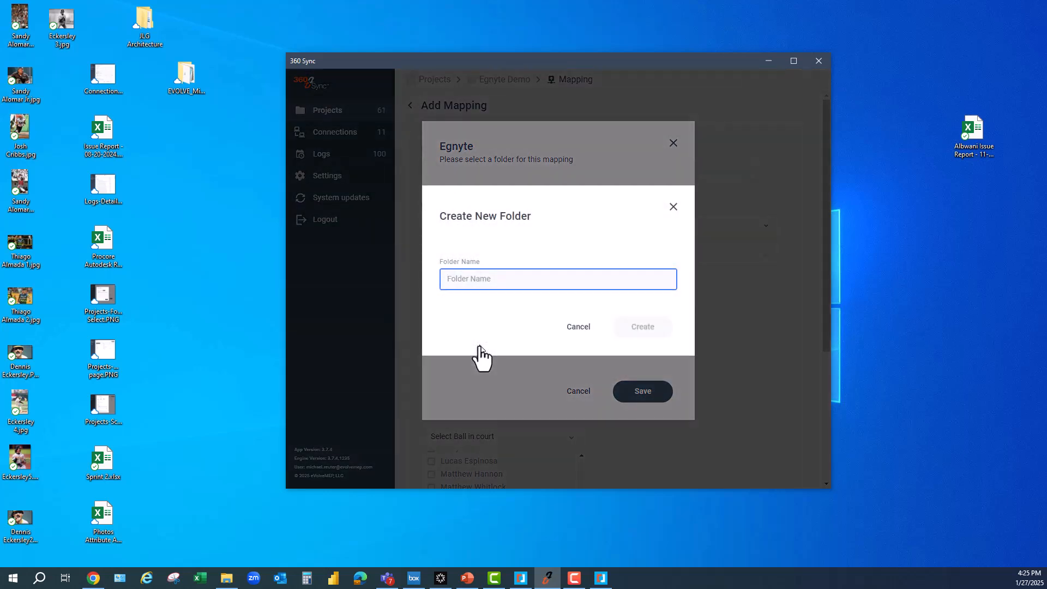
pyautogui.write('Egnyte RFIs')
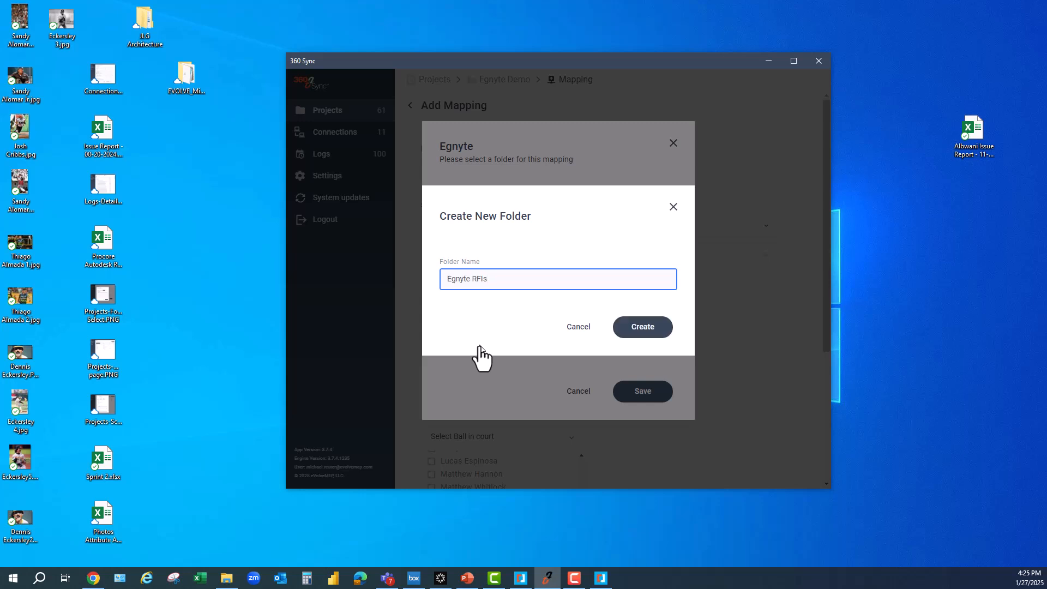
pyautogui.click(636, 327)
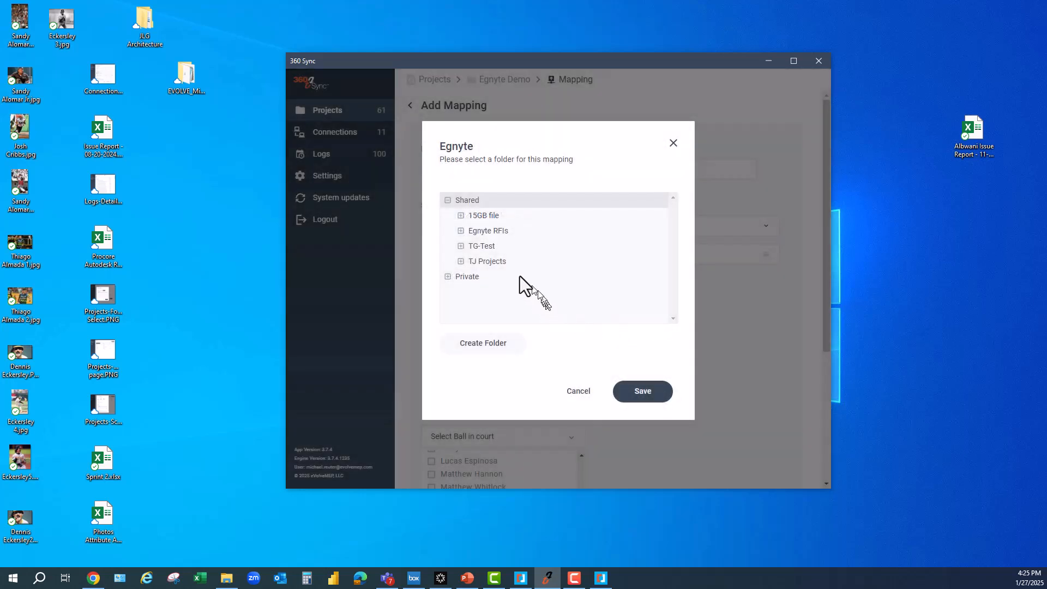
pyautogui.click(484, 232)
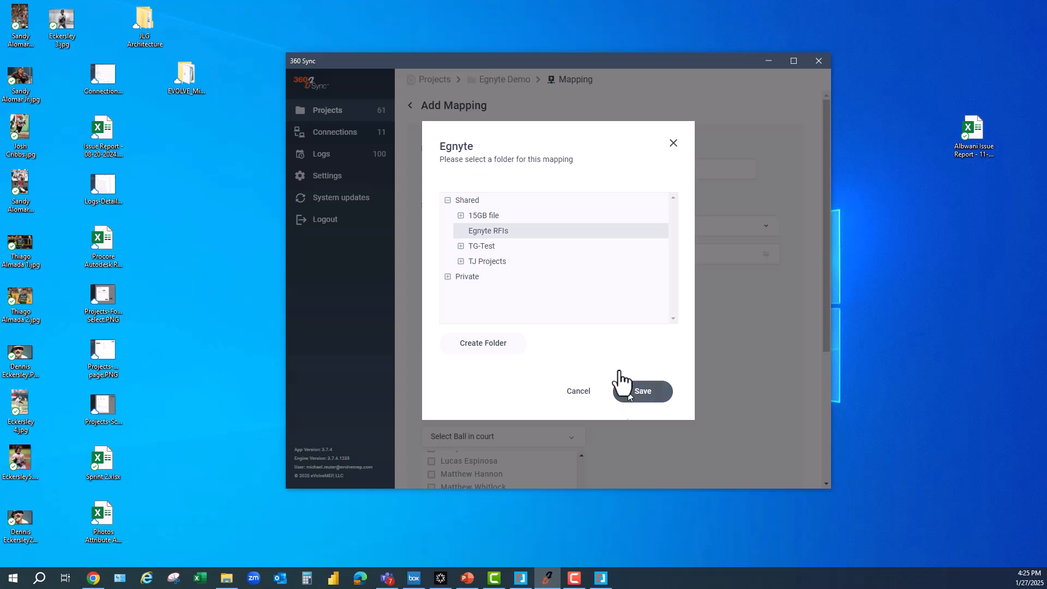
pyautogui.click(628, 390)
# - Name the mapping 'ACC RFIs to Egnyte' and save it
pyautogui.write('ACC RFIs to Egnyte')
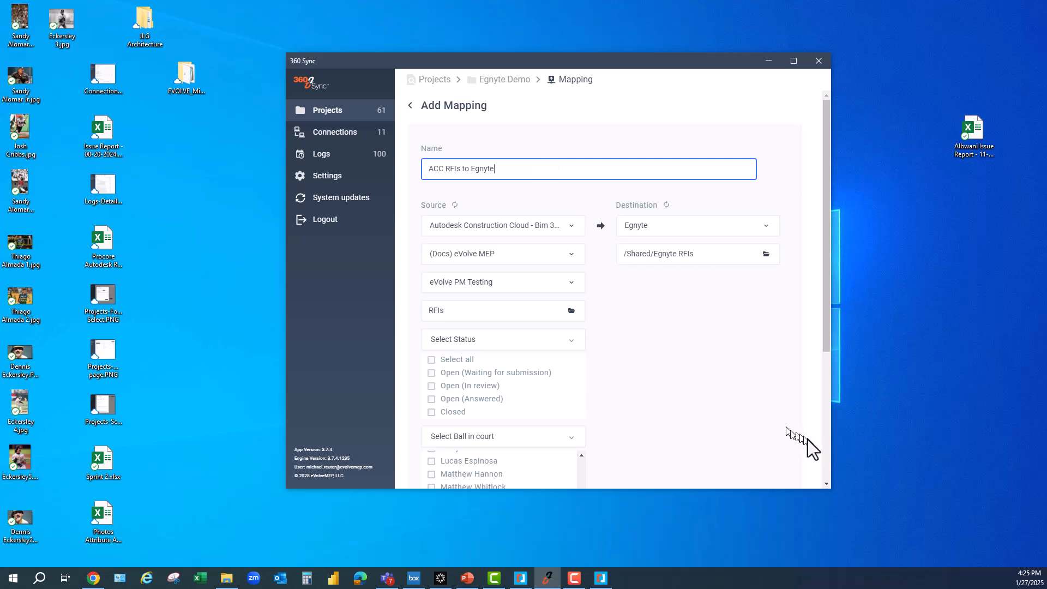
pyautogui.click(826, 469)
pyautogui.click(745, 457)
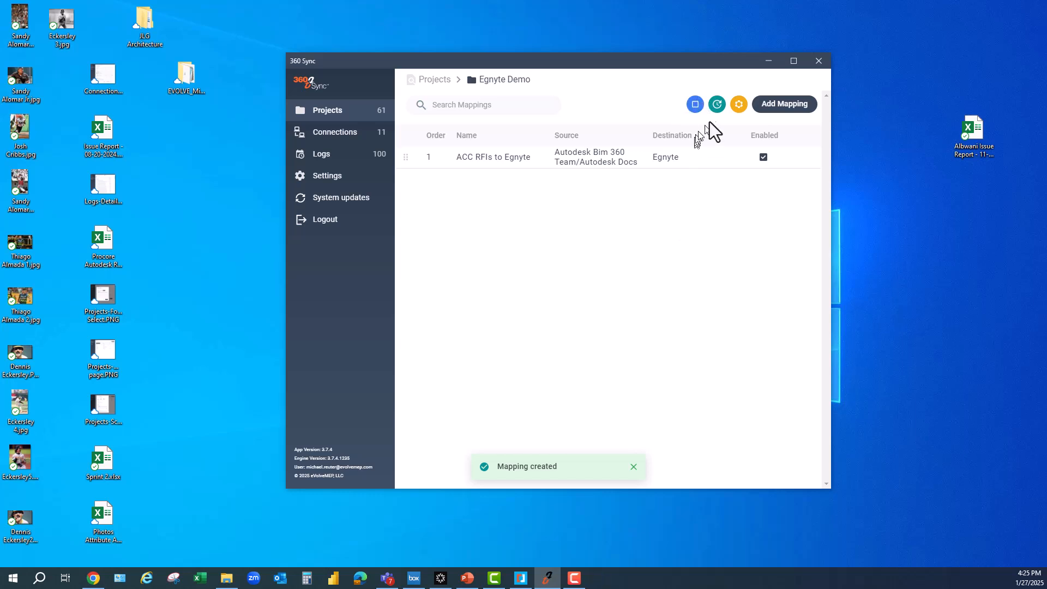
# - Schedule syncs Monday through Friday starting at 4:25 PM and save
pyautogui.click(718, 106)
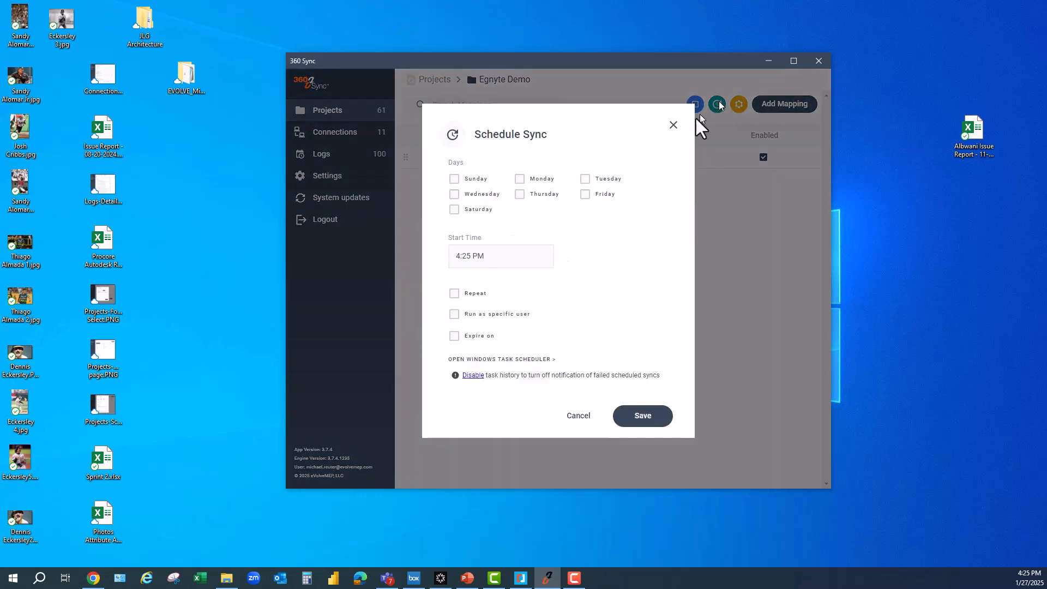
pyautogui.click(585, 180)
pyautogui.click(585, 194)
pyautogui.click(537, 180)
pyautogui.click(540, 195)
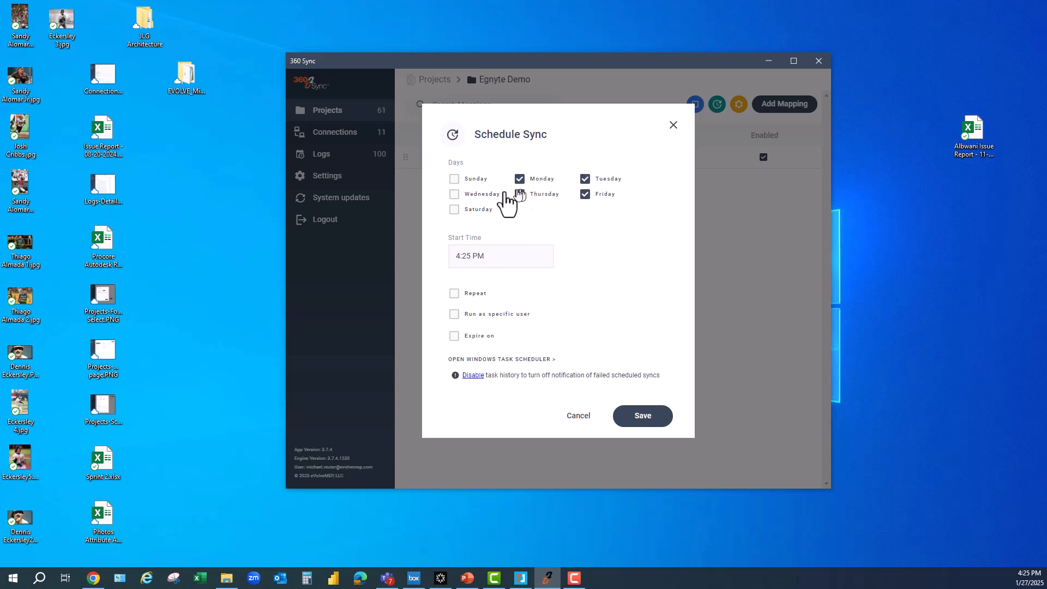
pyautogui.click(476, 195)
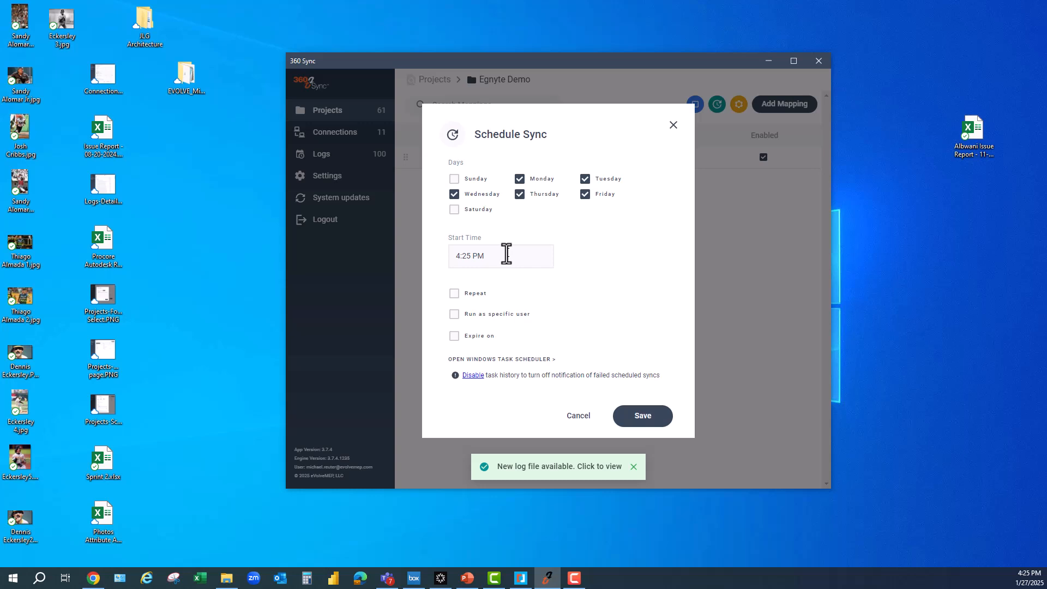
pyautogui.moveTo(485, 256); pyautogui.dragTo(449, 262)
pyautogui.click(503, 253)
pyautogui.click(655, 416)
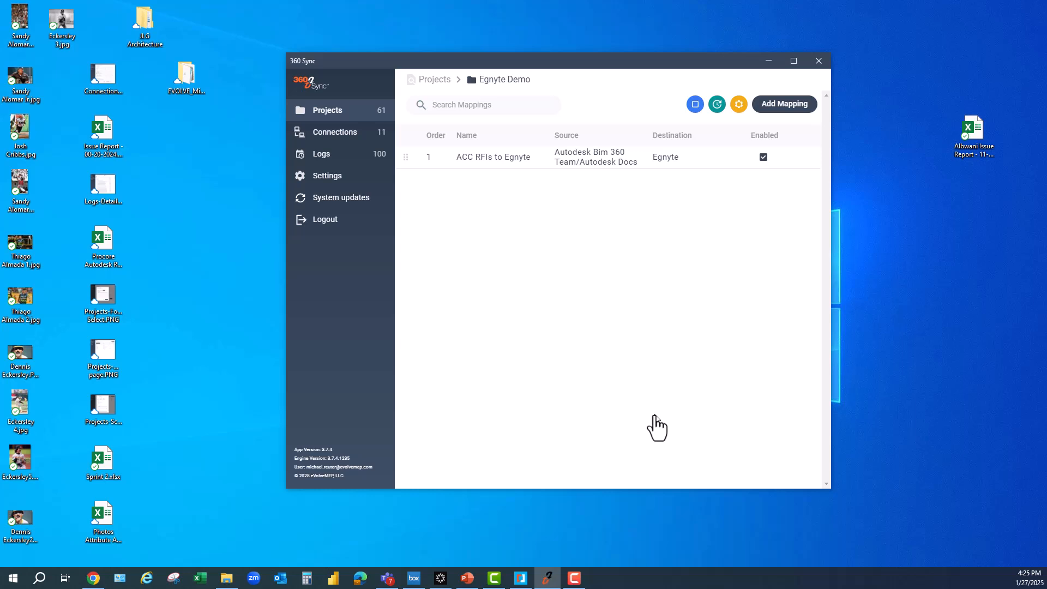
# - Open the Egnyte Demo sync log and expand RFI folders 078 and 084 to see their PDFs
pyautogui.click(381, 155)
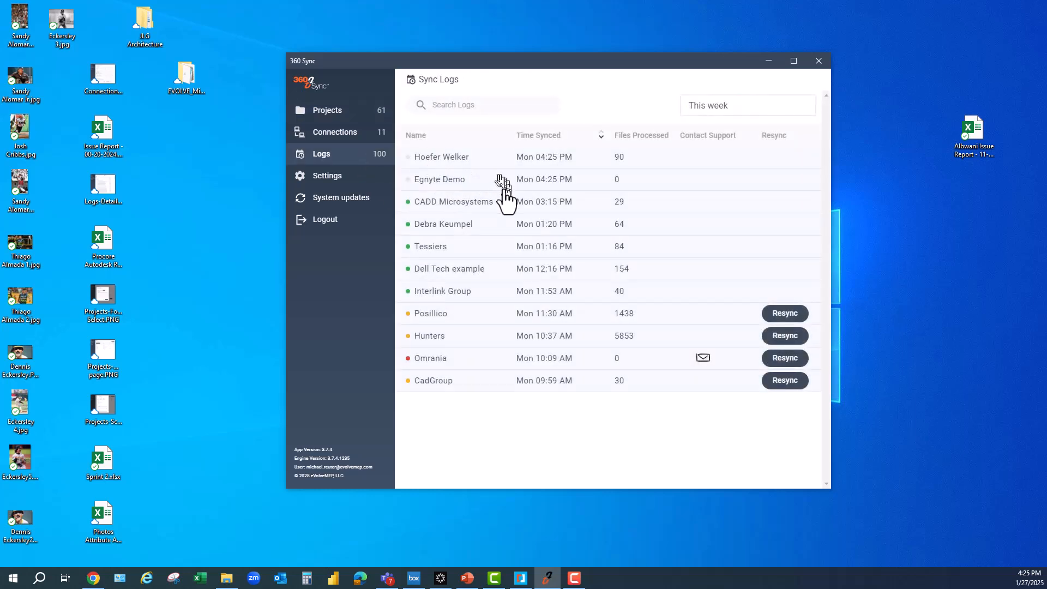
pyautogui.click(452, 182)
pyautogui.click(409, 158)
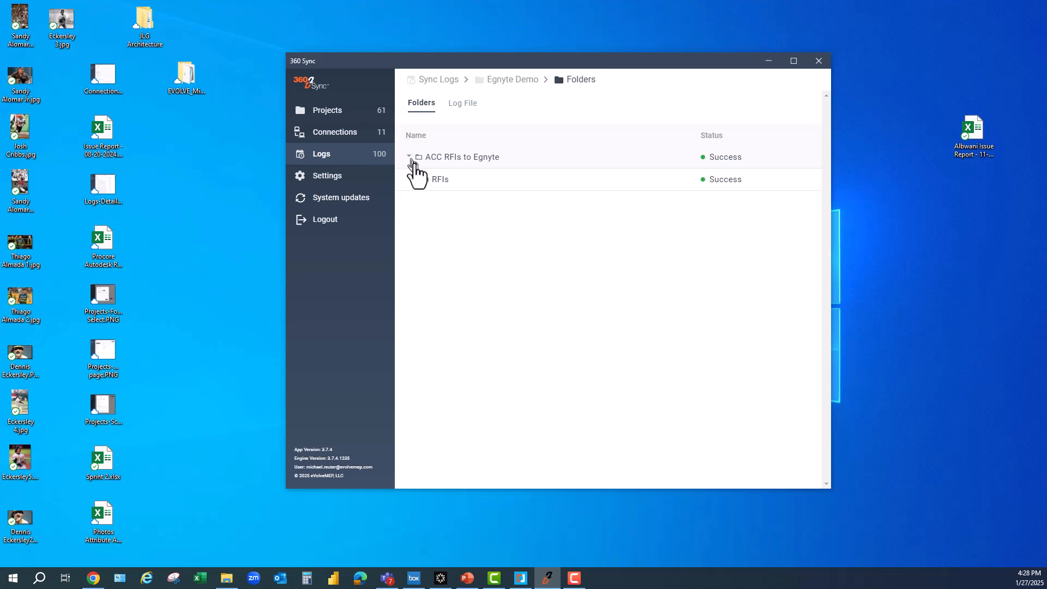
pyautogui.click(416, 179)
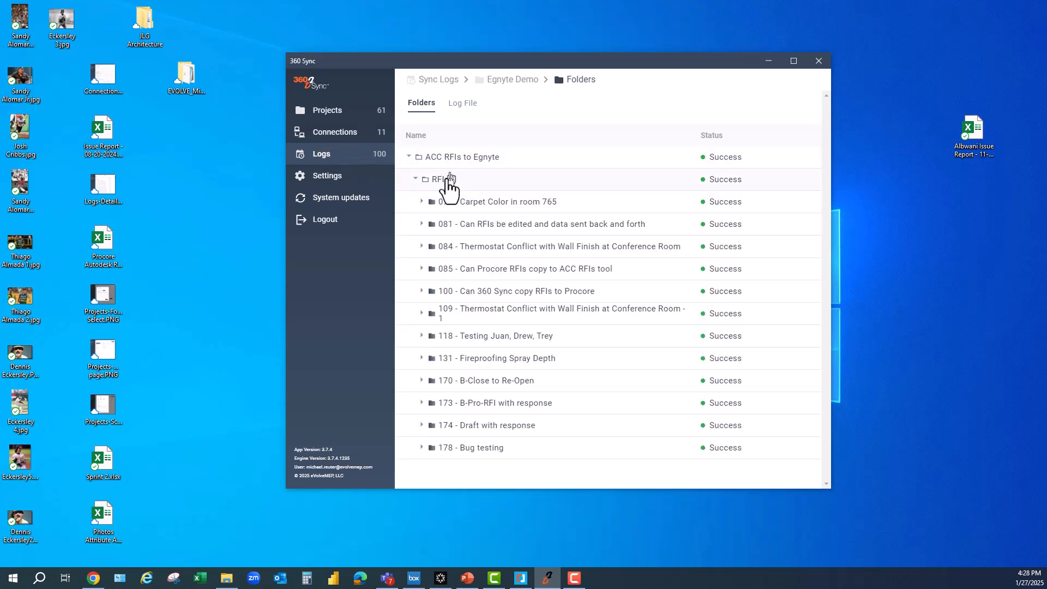
pyautogui.click(422, 202)
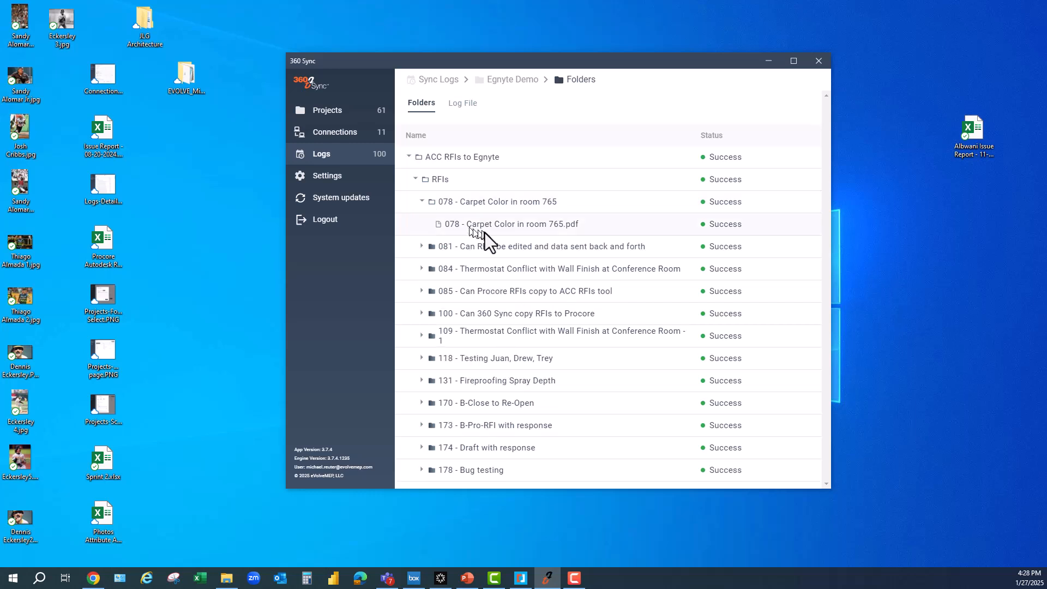
pyautogui.click(421, 269)
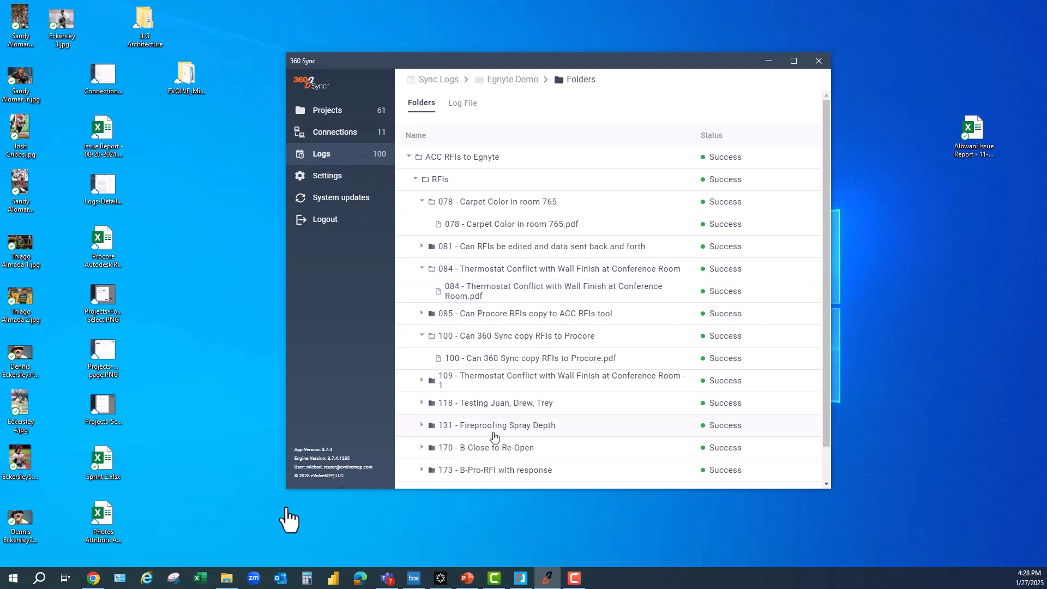
pyautogui.click(94, 578)
# - Reload Egnyte, open Egnyte RFIs > 085, and preview the RFI 085 PDF
pyautogui.press('F5')
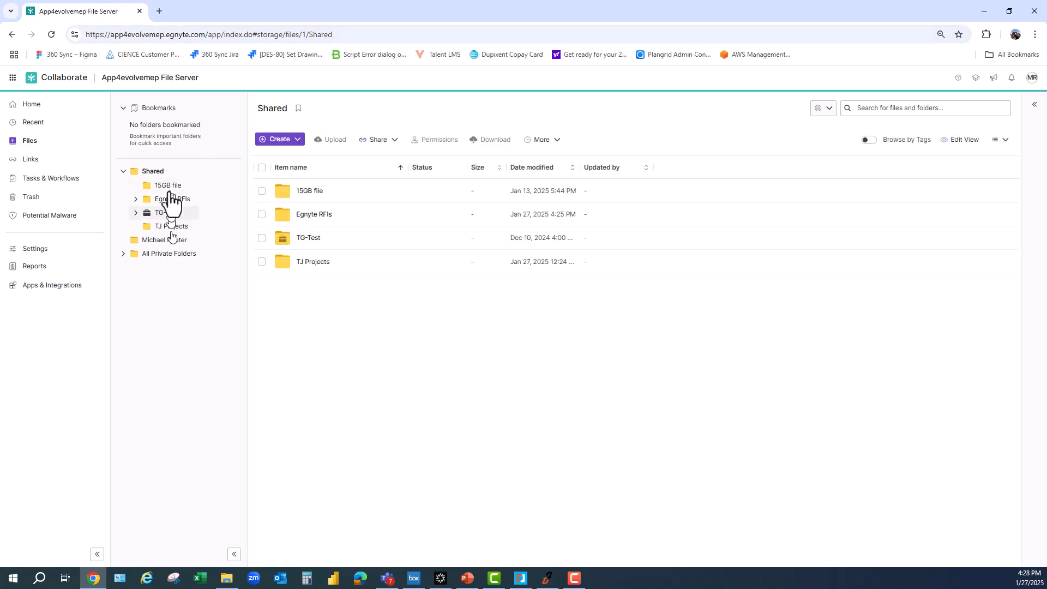
pyautogui.click(170, 199)
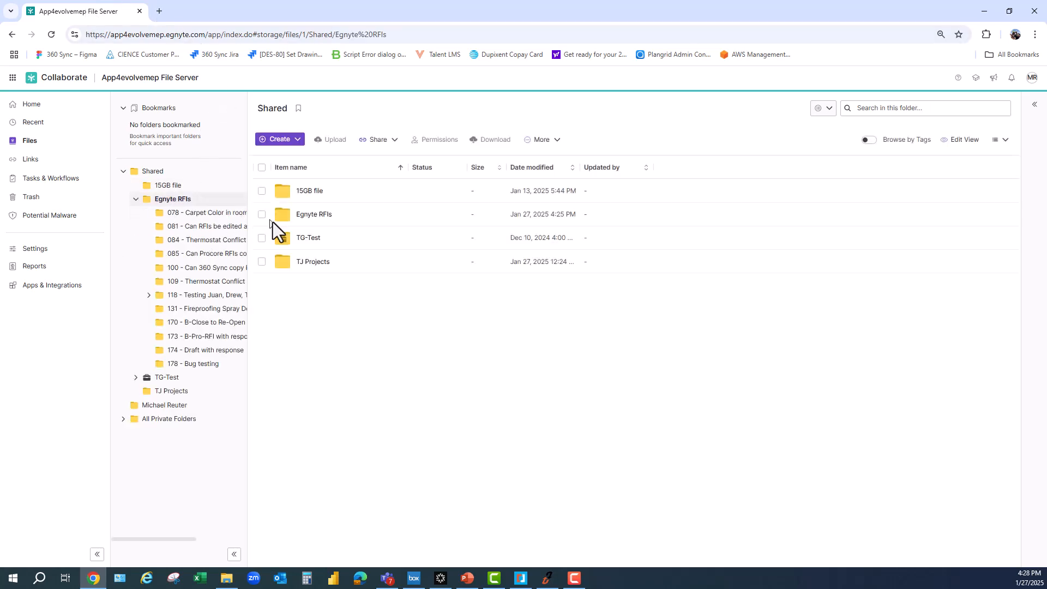
pyautogui.click(188, 254)
pyautogui.rightClick(349, 197)
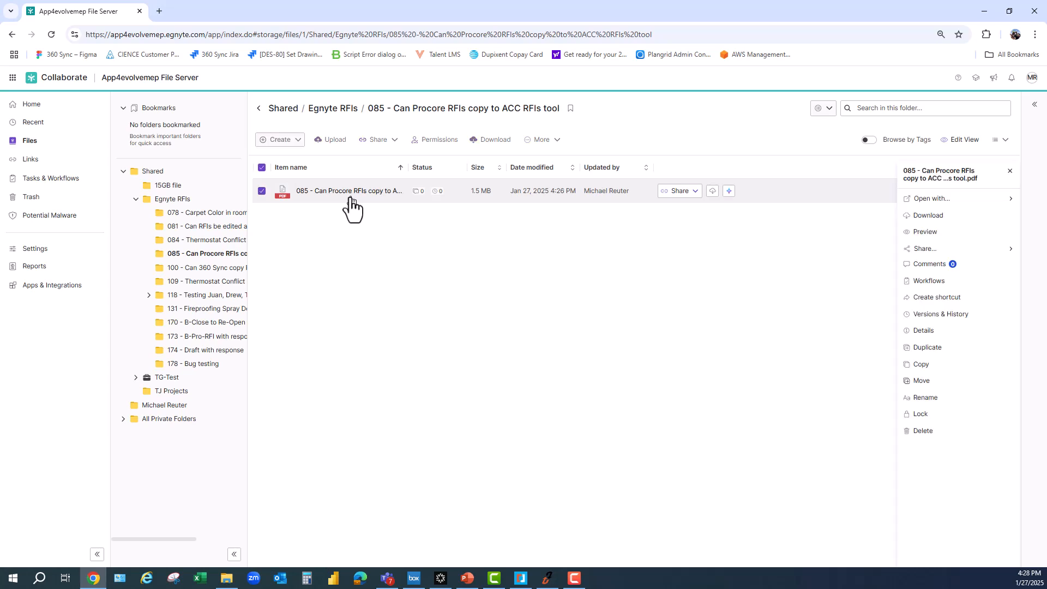
pyautogui.doubleClick(619, 194)
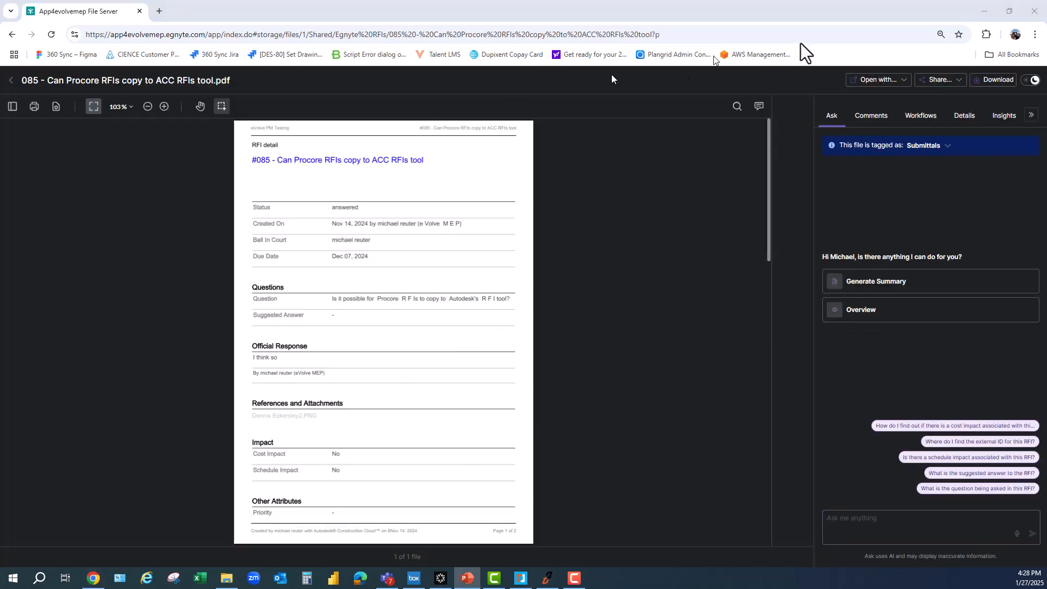
pyautogui.click(983, 12)
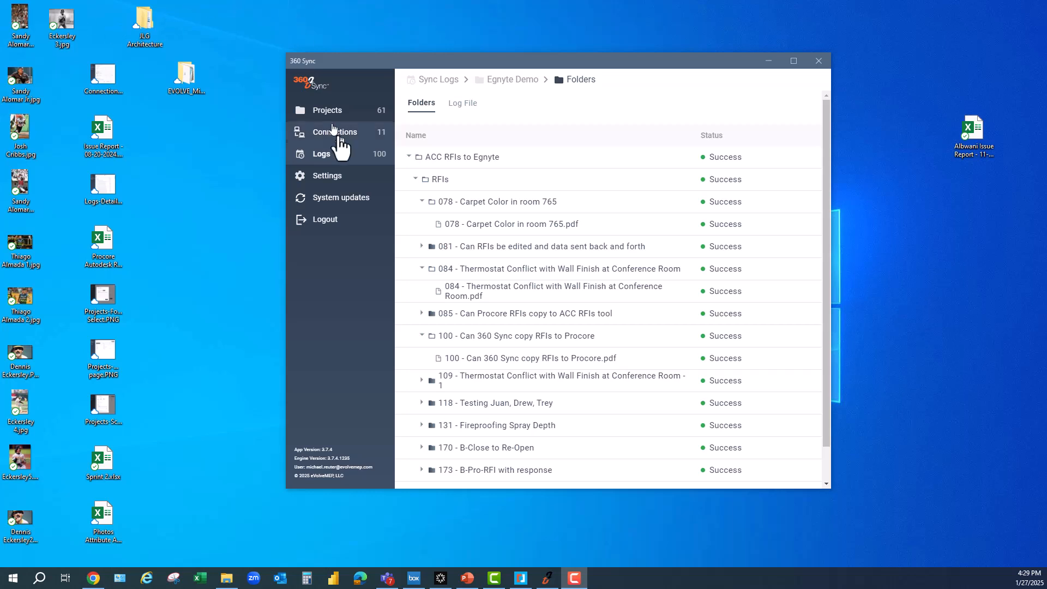
# - Move between Projects and Connections, ending on the 11-connection list including Egnyte Connection
pyautogui.click(362, 133)
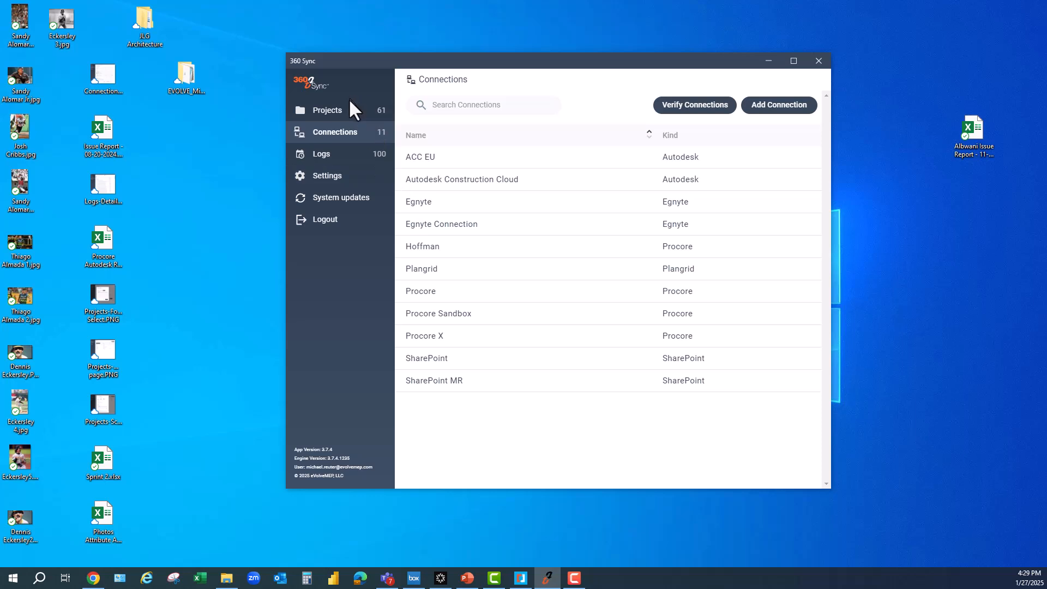
pyautogui.click(348, 117)
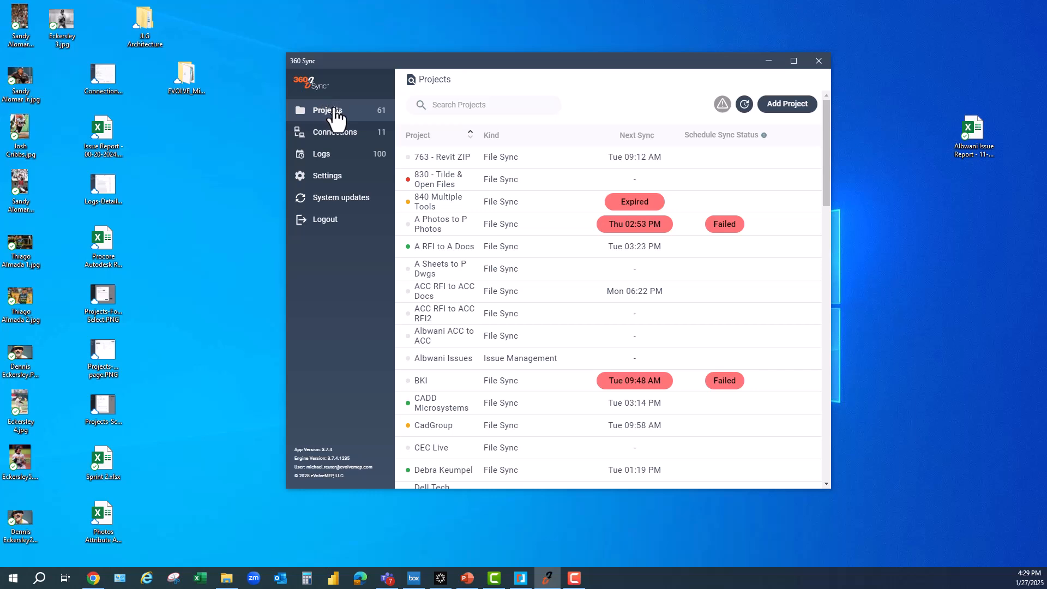
pyautogui.click(338, 133)
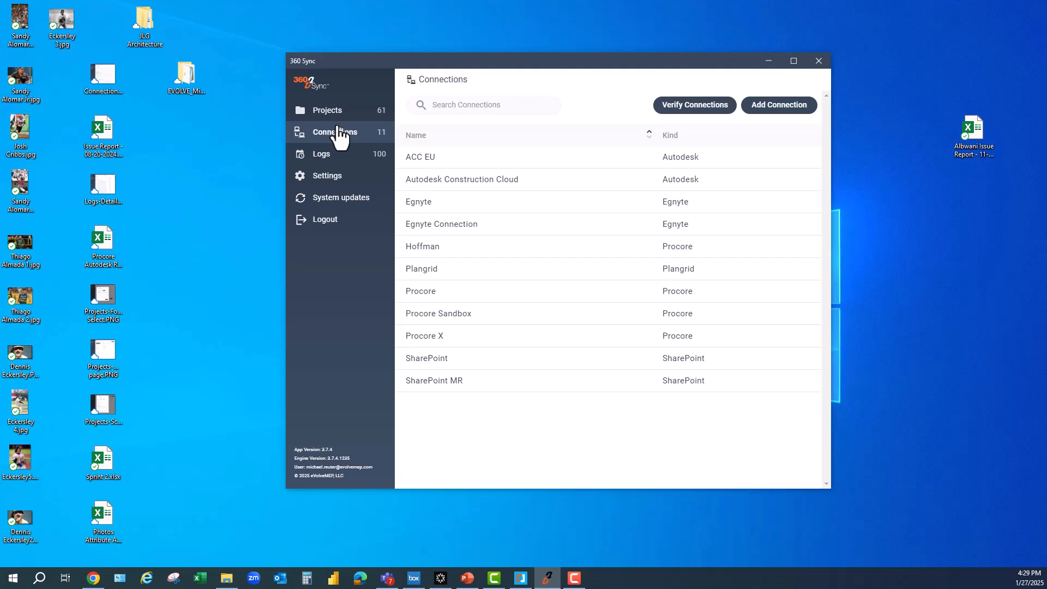